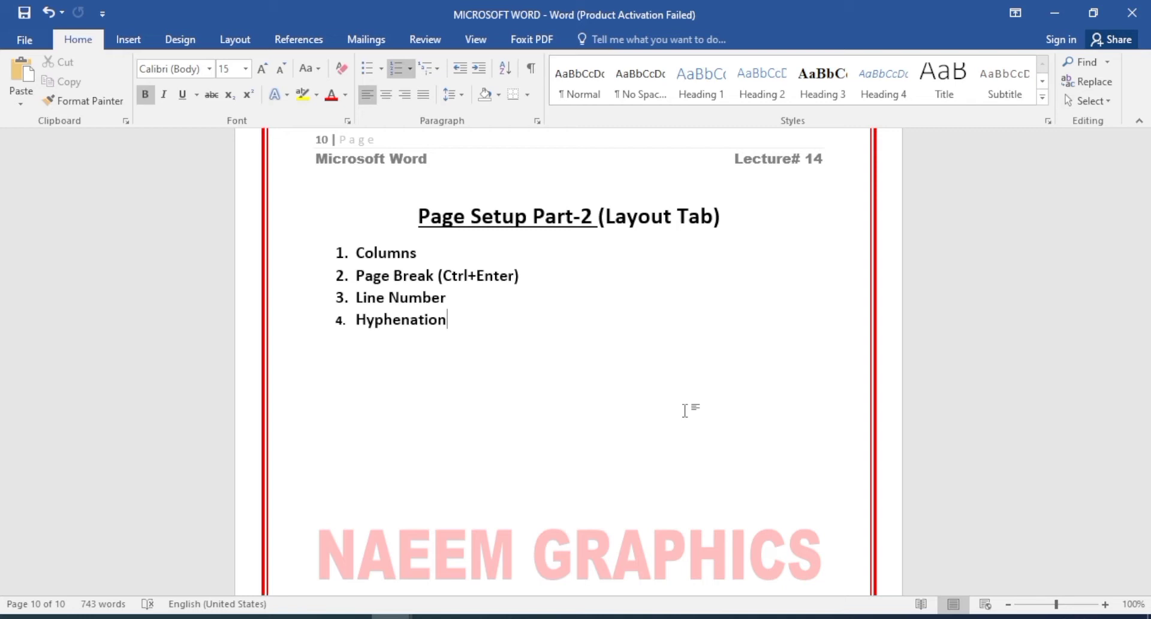
Step: Switch the ribbon to the Layout tab to show its page setup options
click(234, 39)
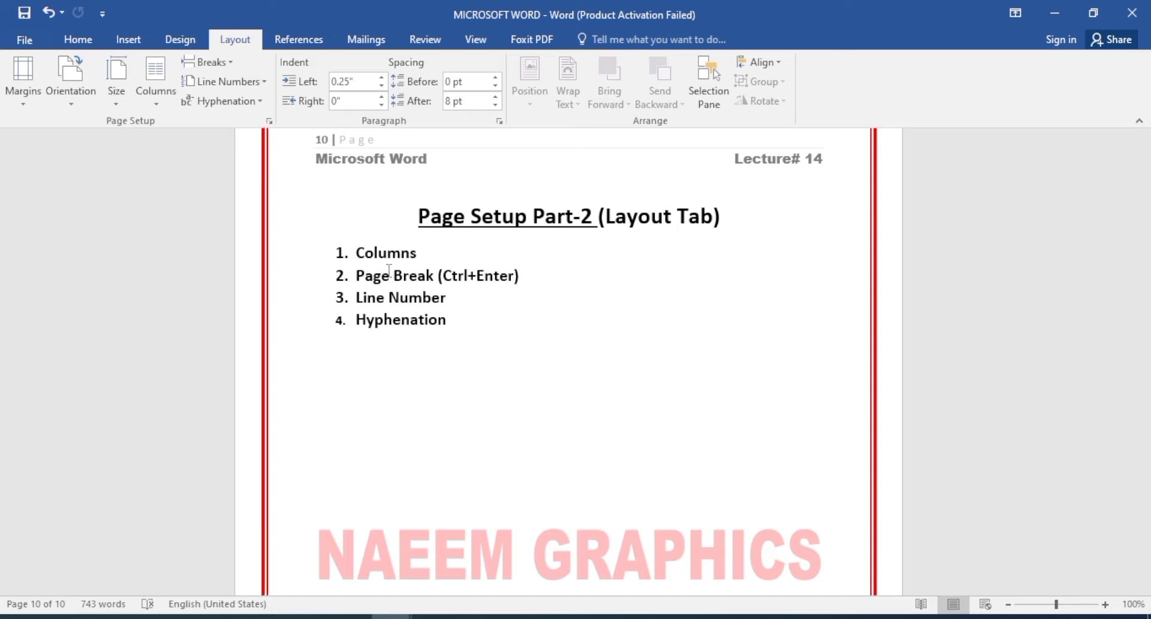
Step: Switch to Document1 and return to the top of its sample text on page 1
key(alt+Tab)
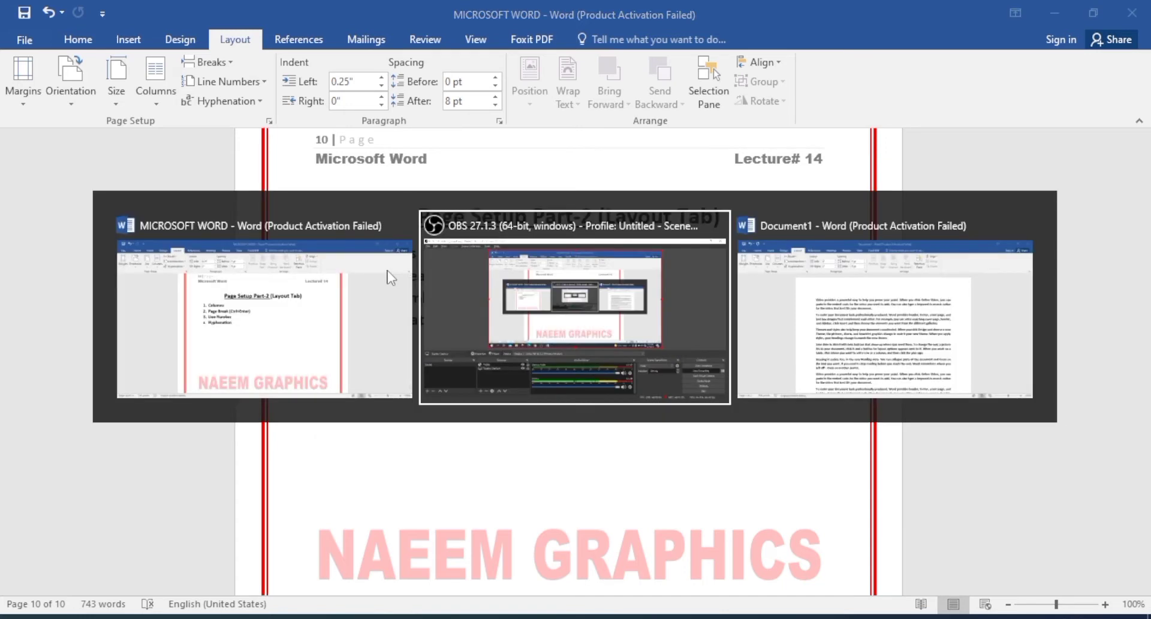
key(Tab)
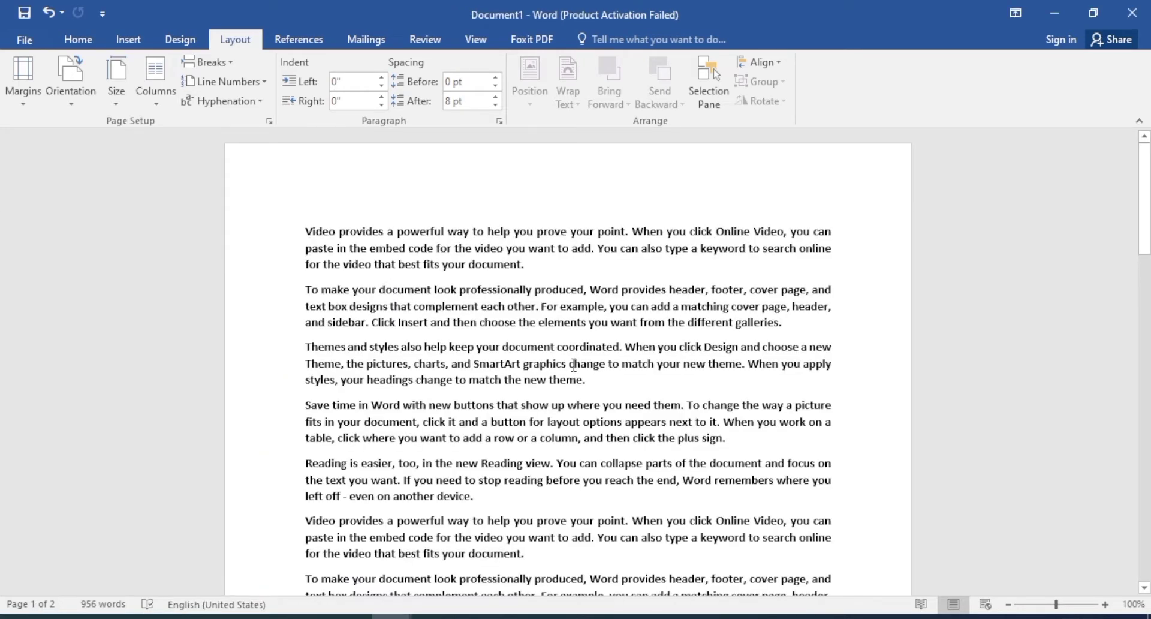
click(1144, 588)
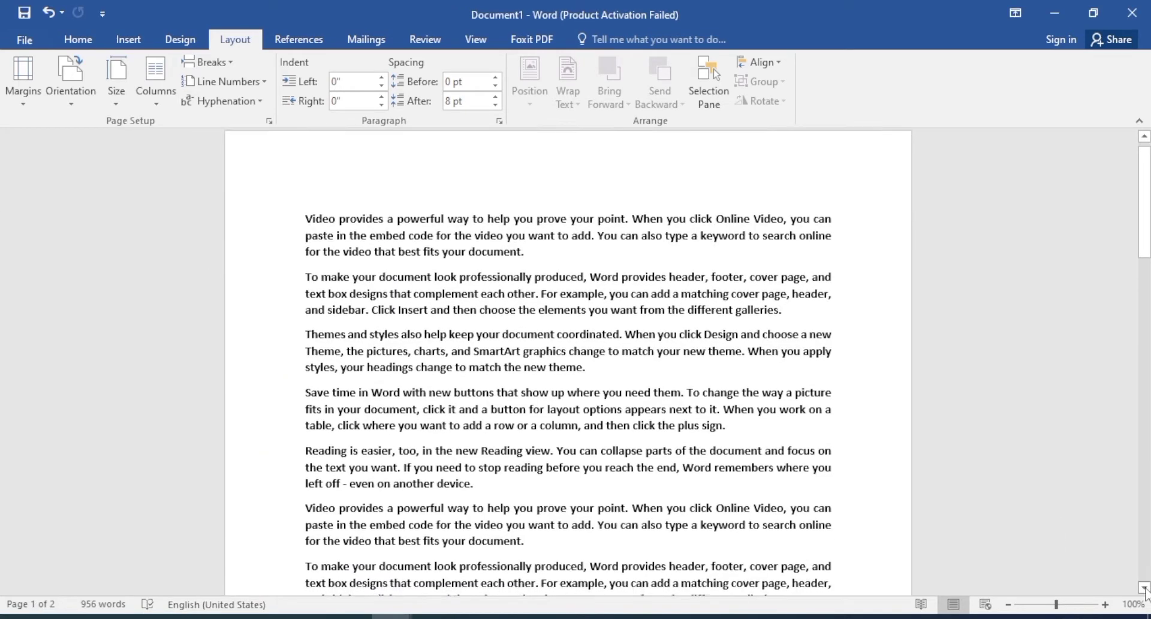
scroll(1145, 591, down, 5)
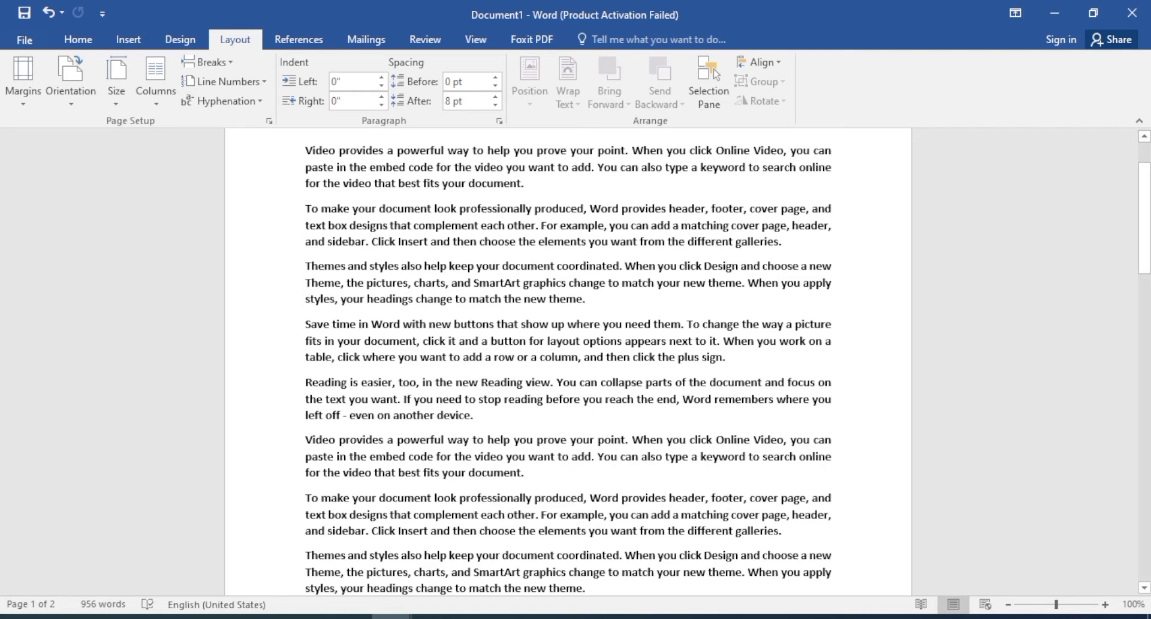
drag(1145, 252, 1146, 243)
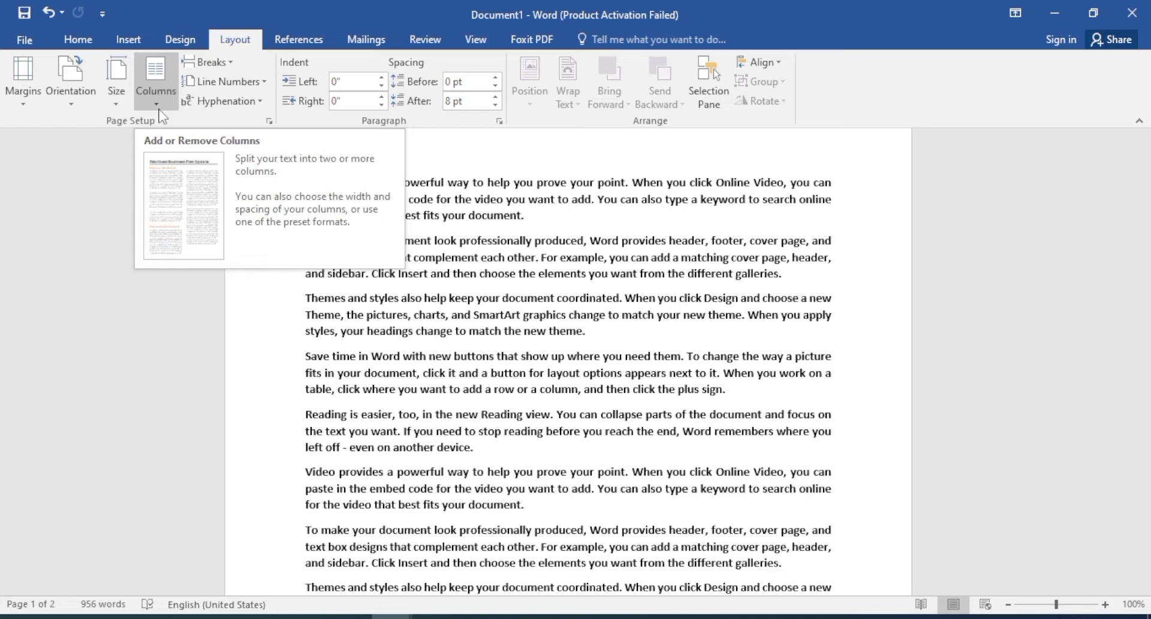
Step: Lay Document1's sample text out in Two columns and scroll back to the top
click(160, 114)
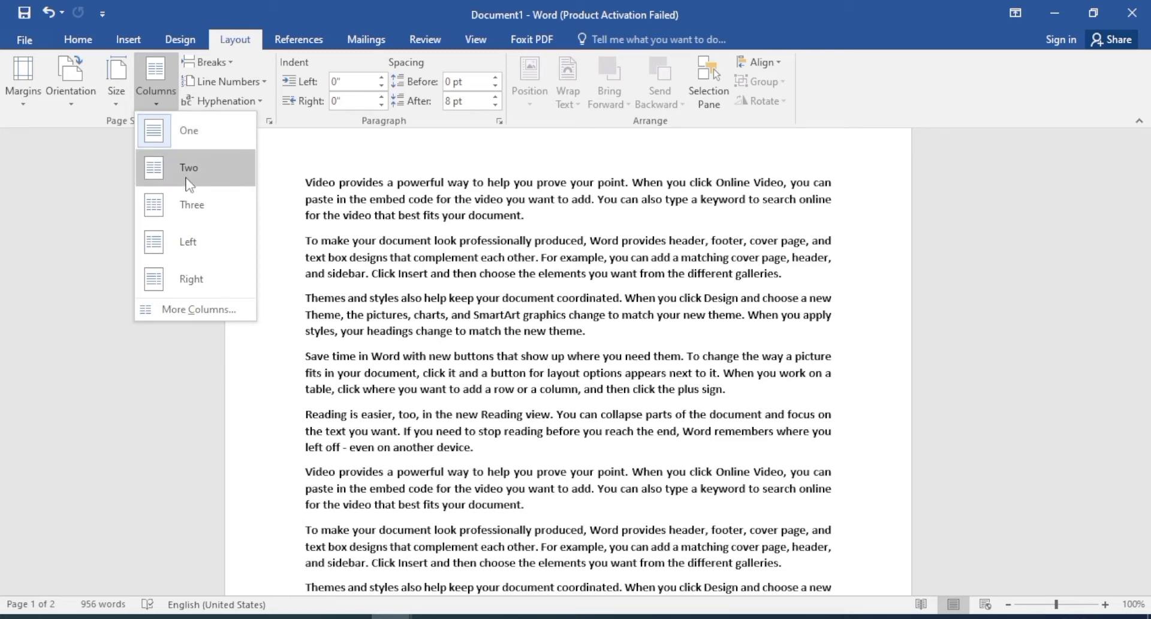
click(203, 167)
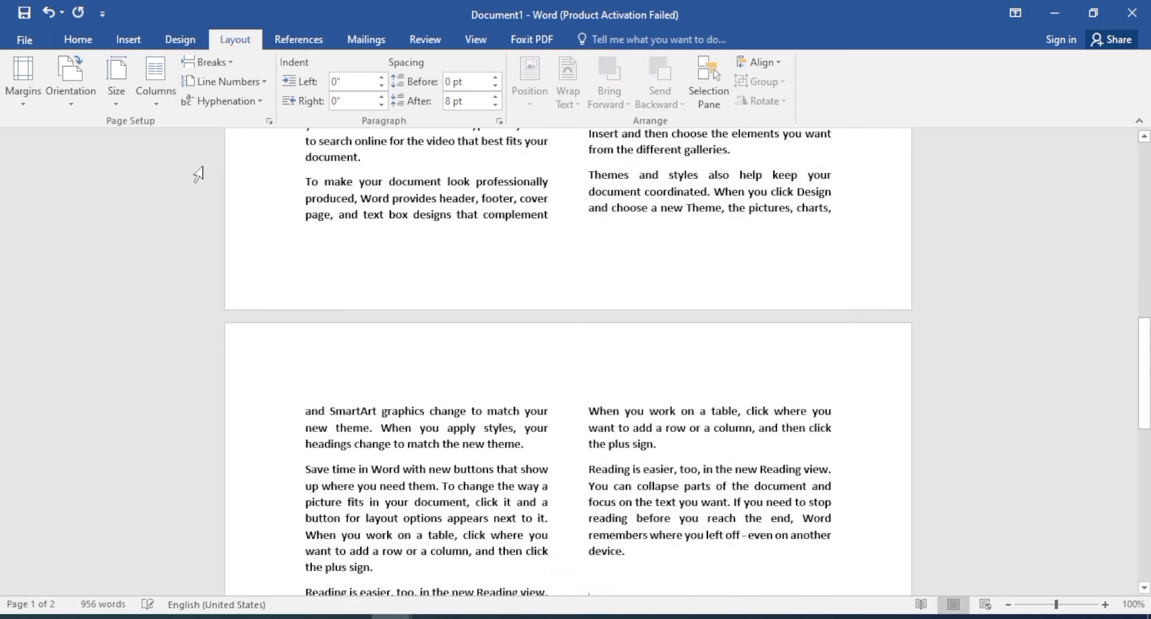
drag(1136, 359, 1148, 208)
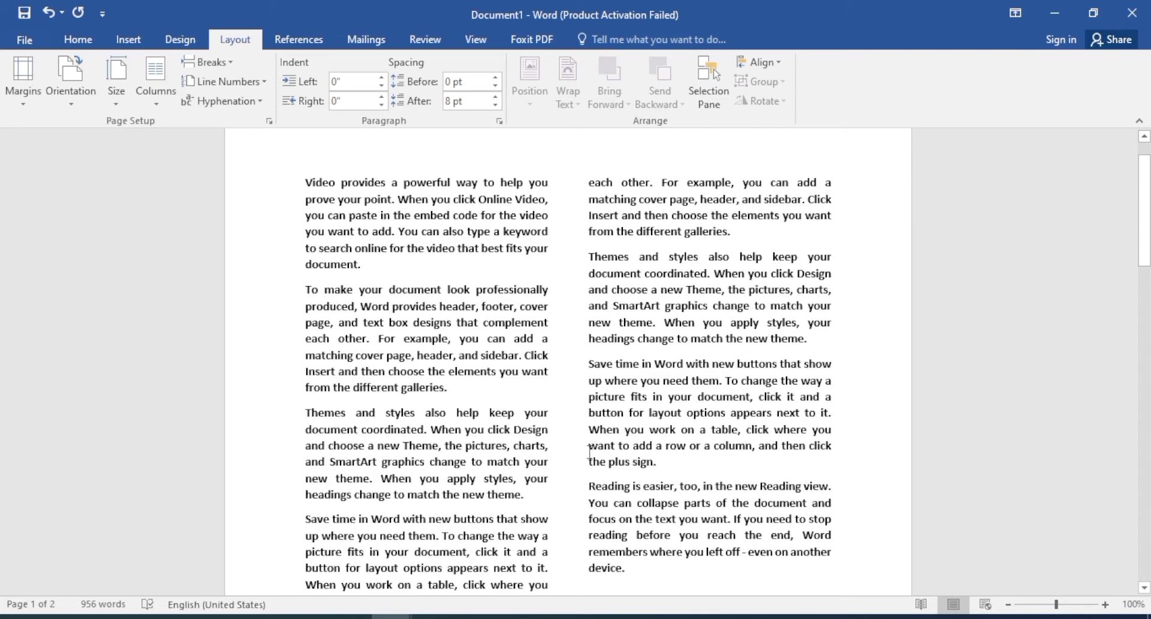
Step: Reflow the sample text into Three equal columns and return to page 1
click(155, 90)
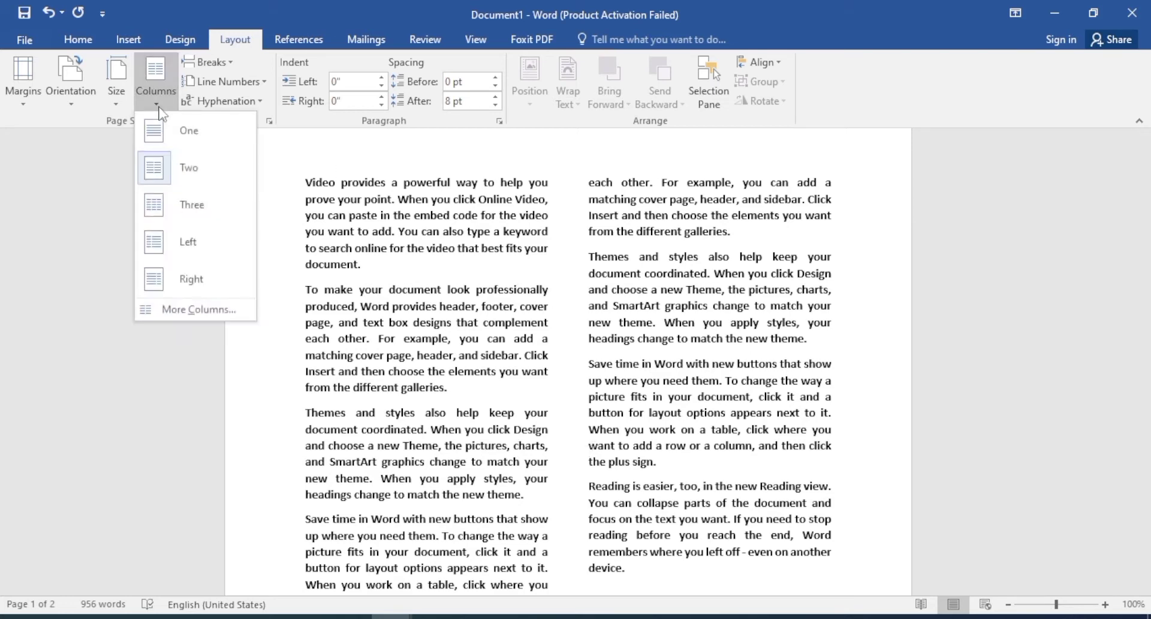
click(184, 205)
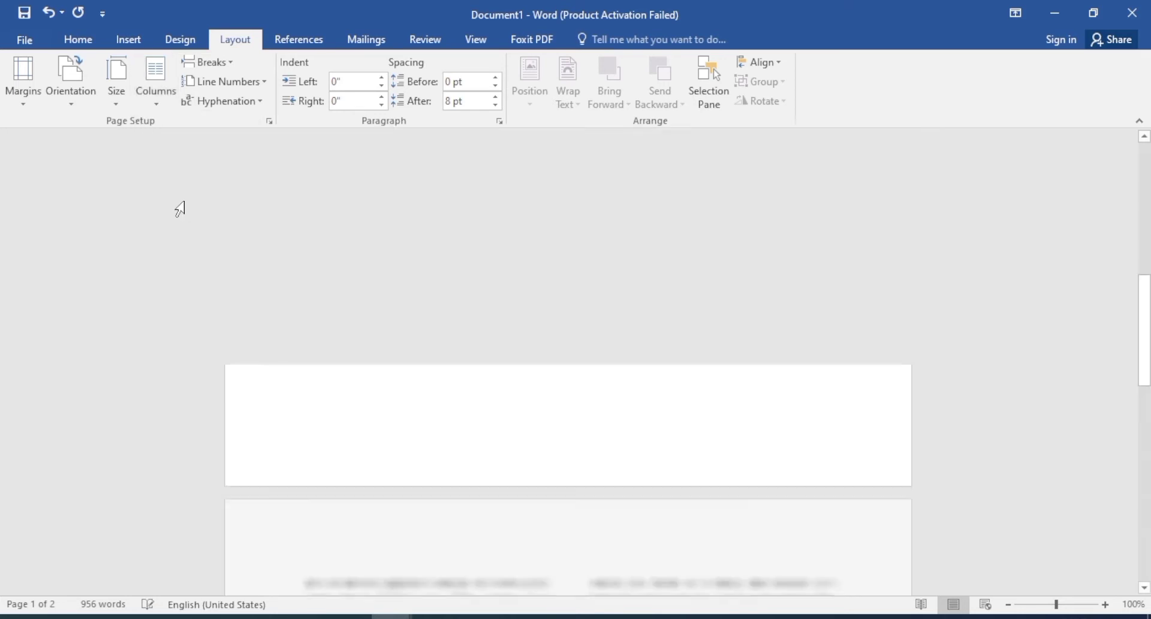
drag(1144, 499, 1144, 207)
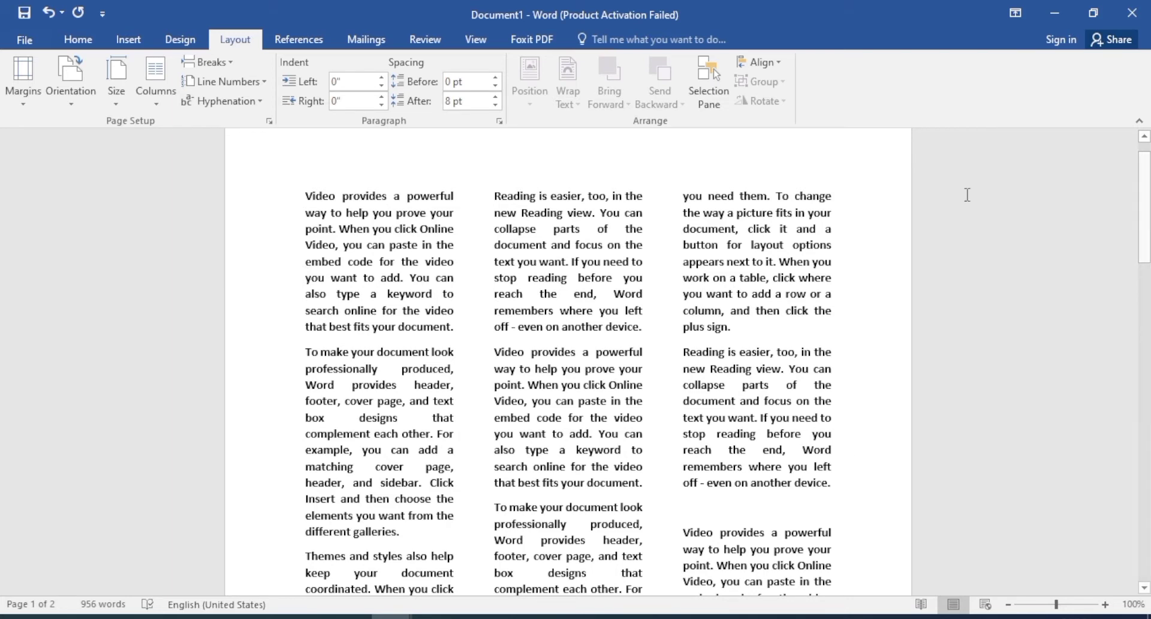
click(164, 108)
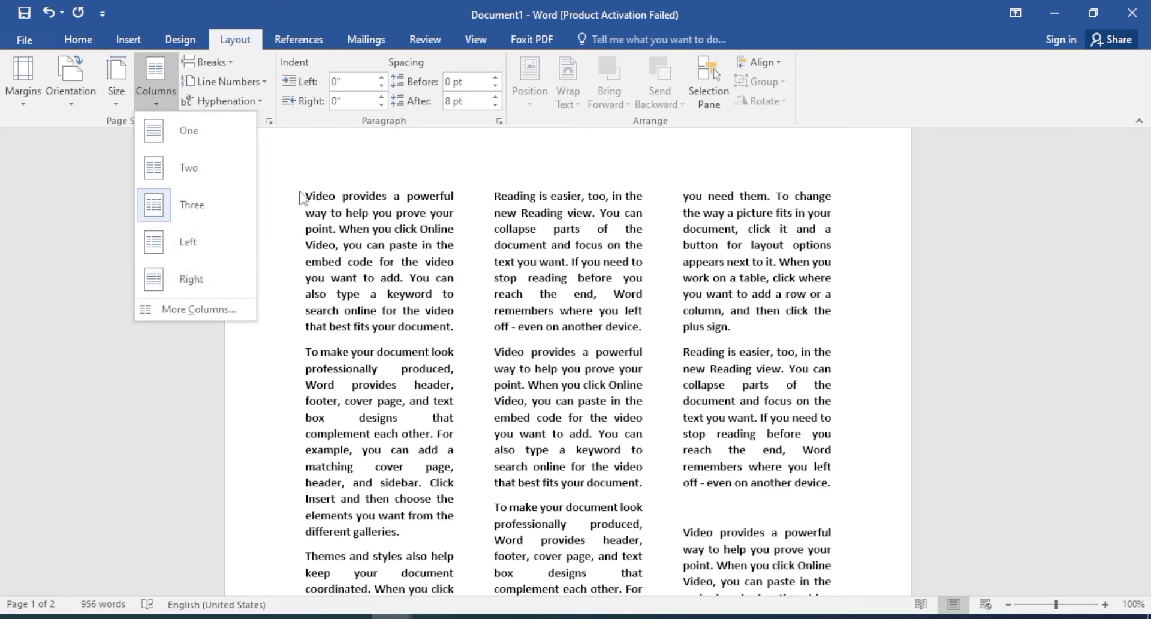
Step: Apply the Left column layout, with a narrow left column beside a wider right one
click(306, 196)
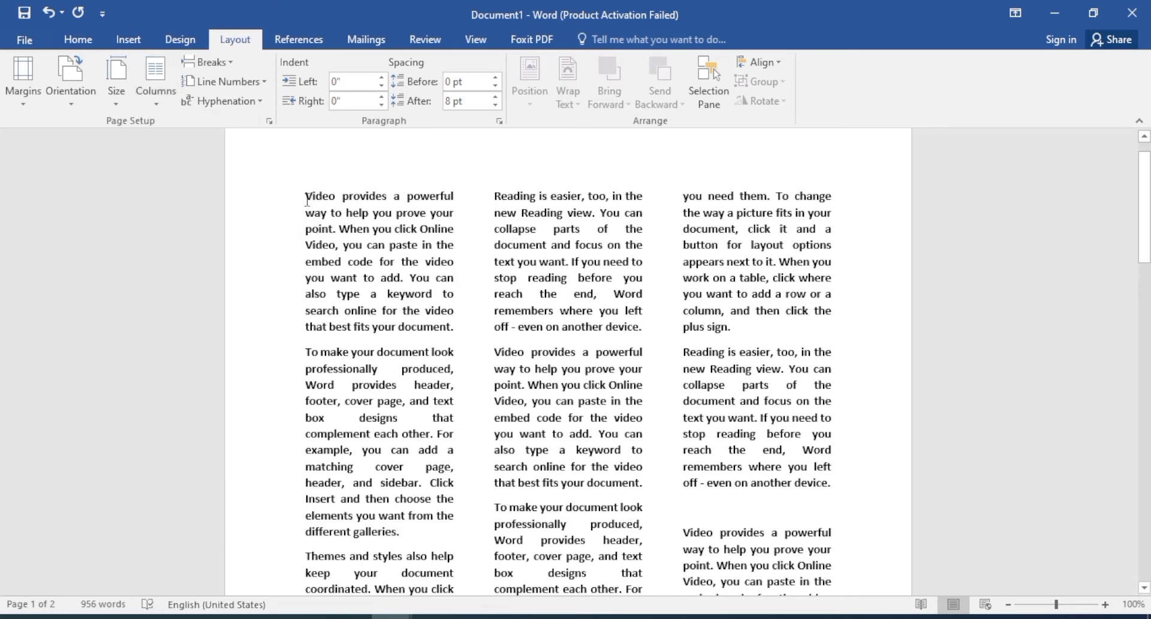
click(155, 84)
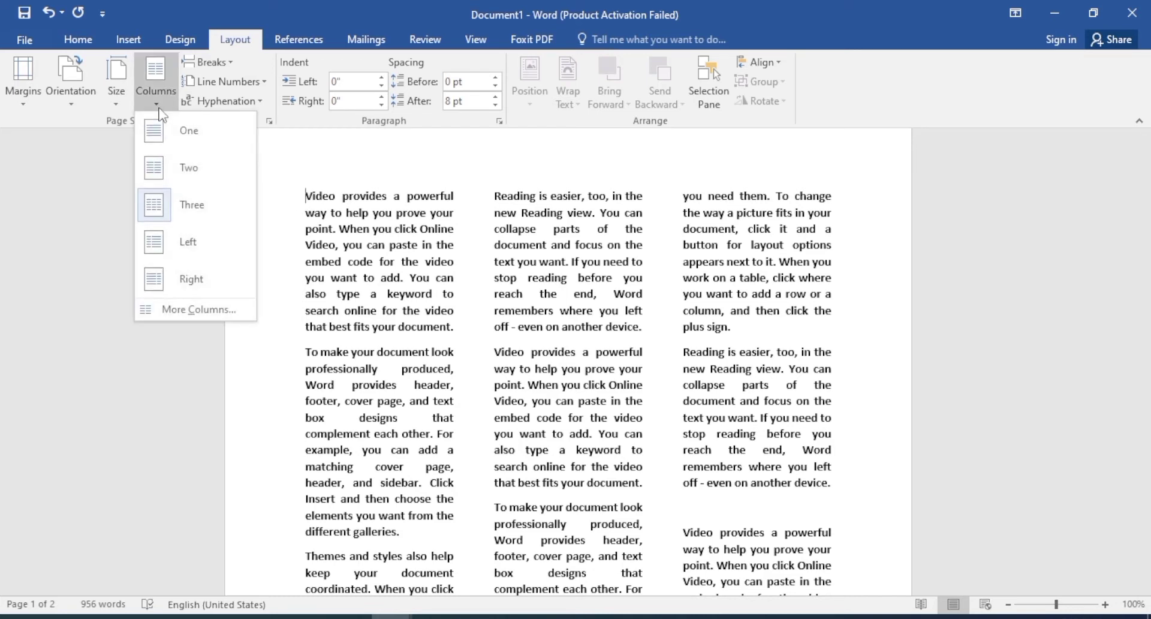
double_click(190, 246)
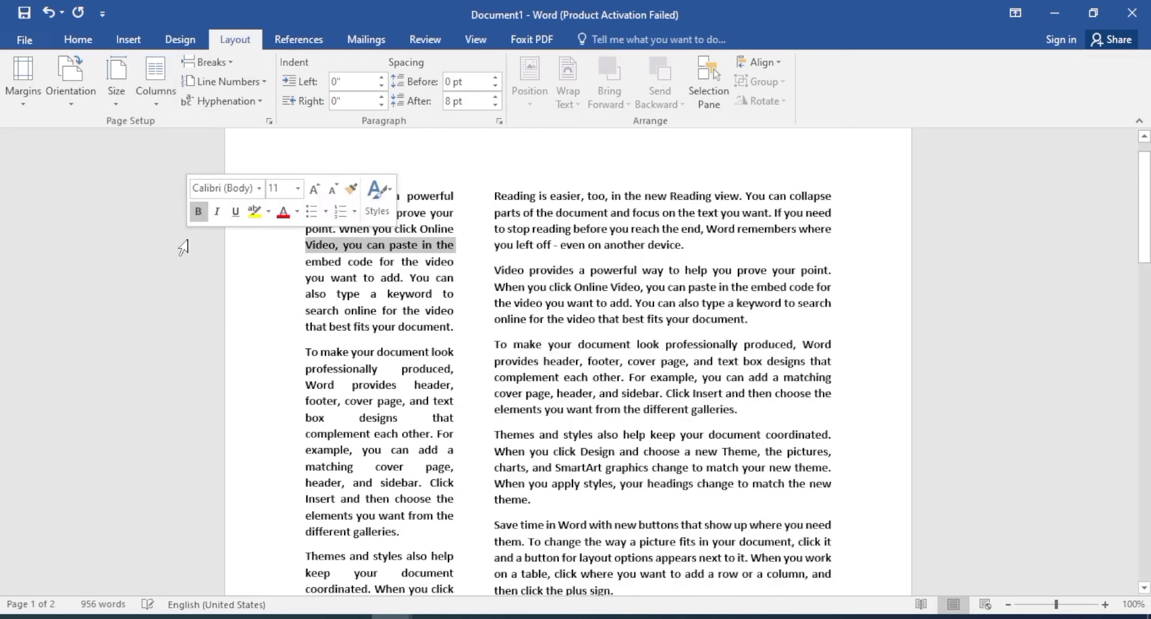
drag(1146, 198, 1146, 187)
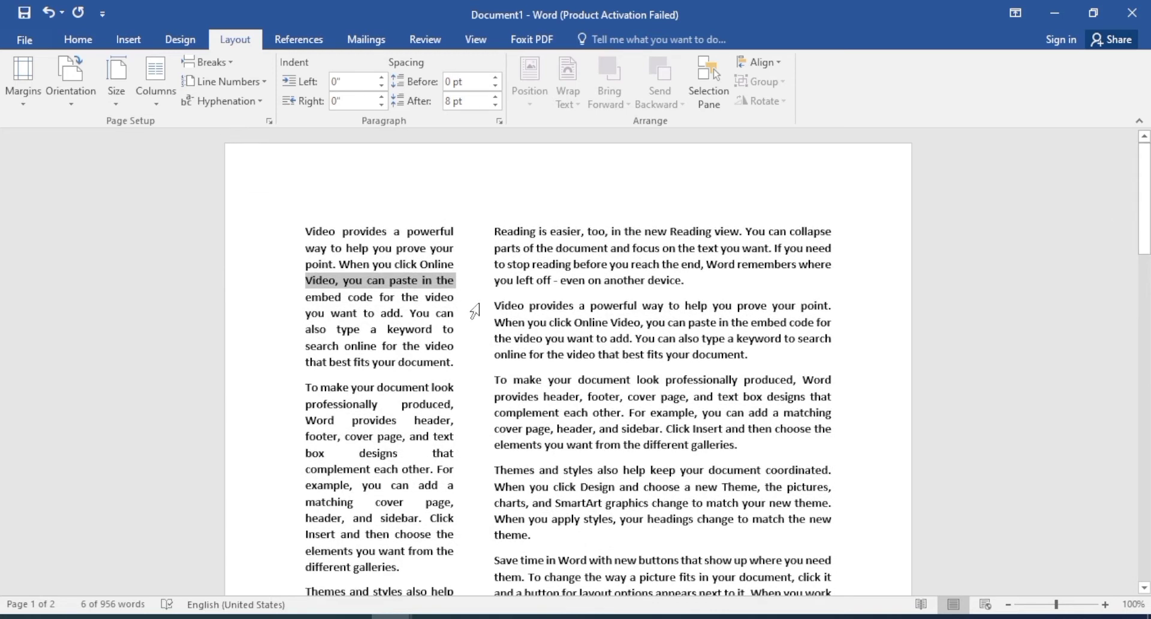
Step: Select the right column's opening sentence, then deselect and put the cursor at the text start
click(474, 305)
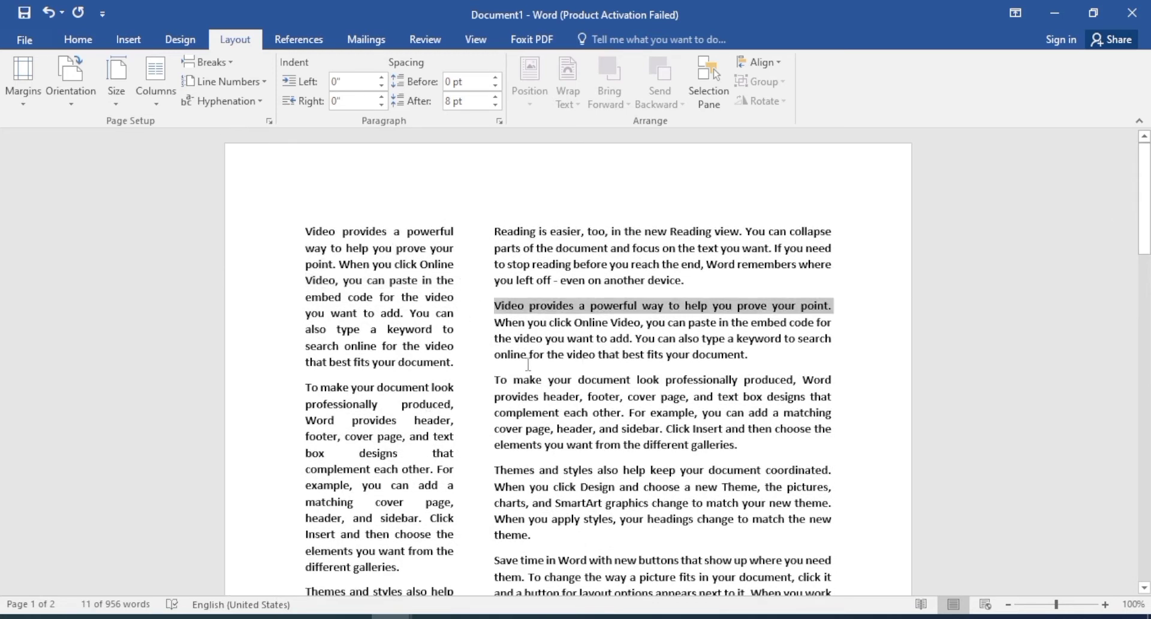
click(444, 351)
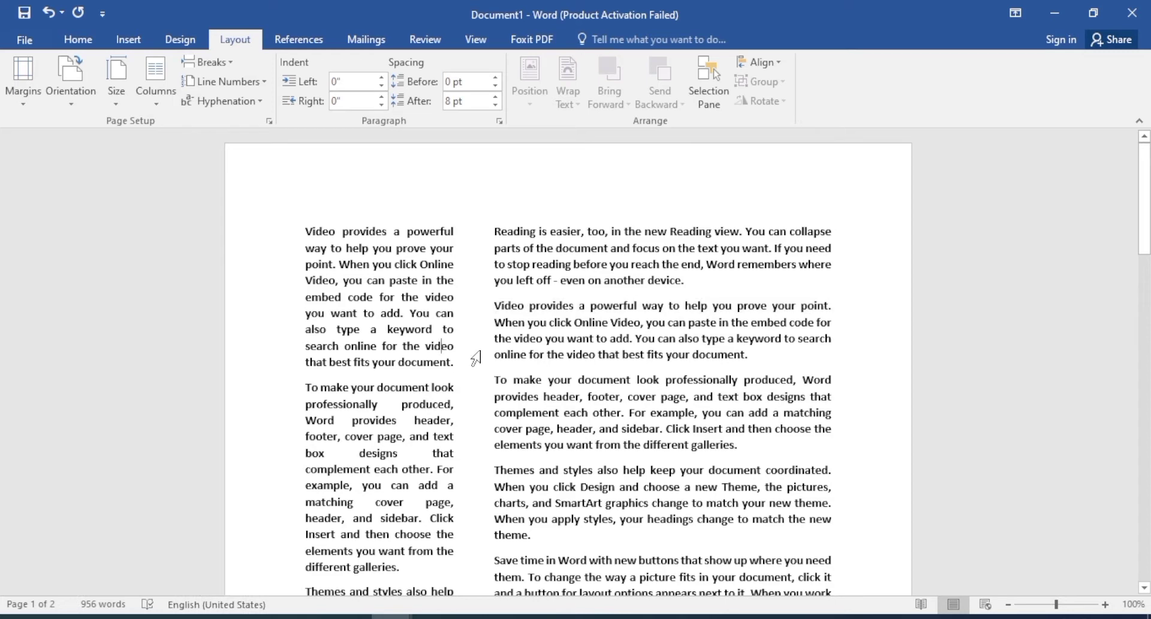
click(306, 231)
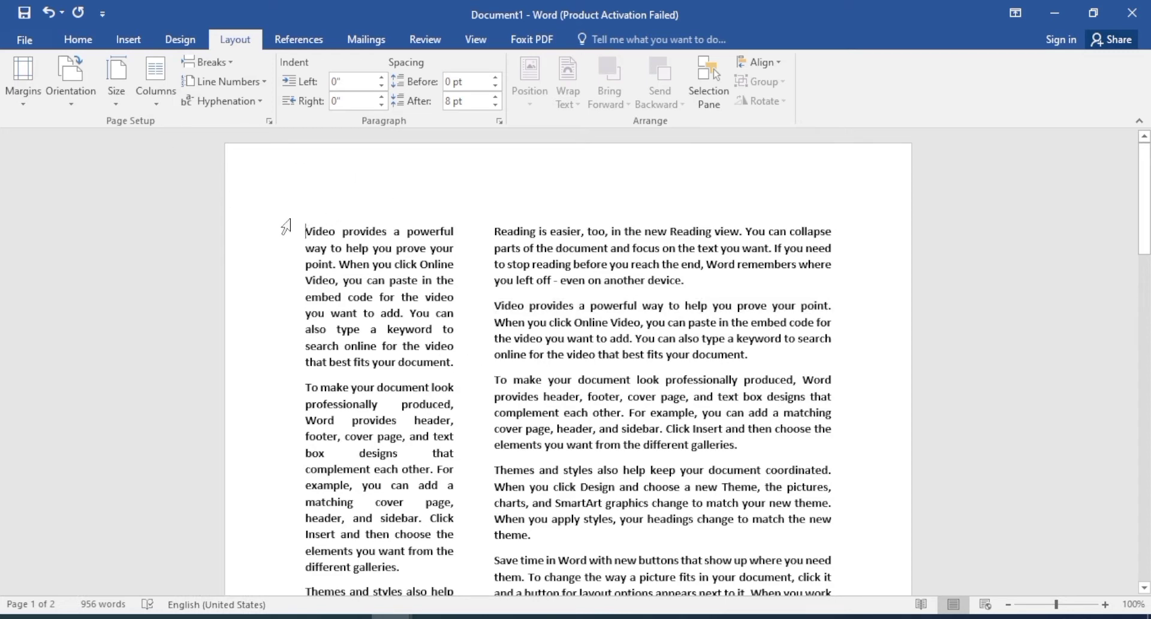
Step: Briefly apply the Right column layout, then return the text to One column
click(156, 102)
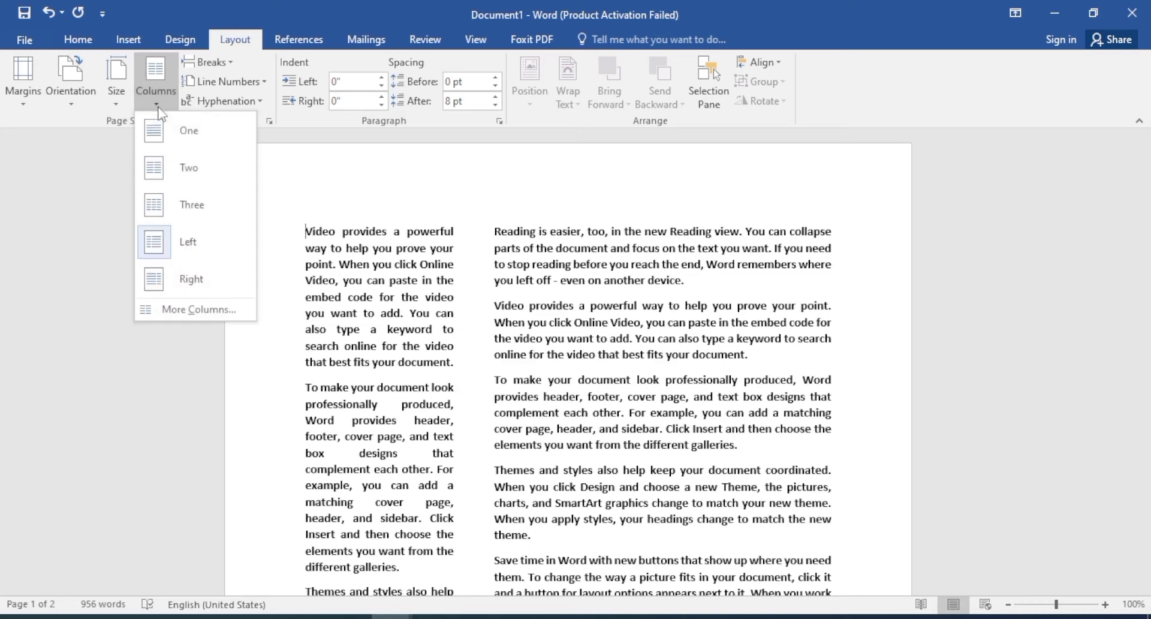
click(192, 277)
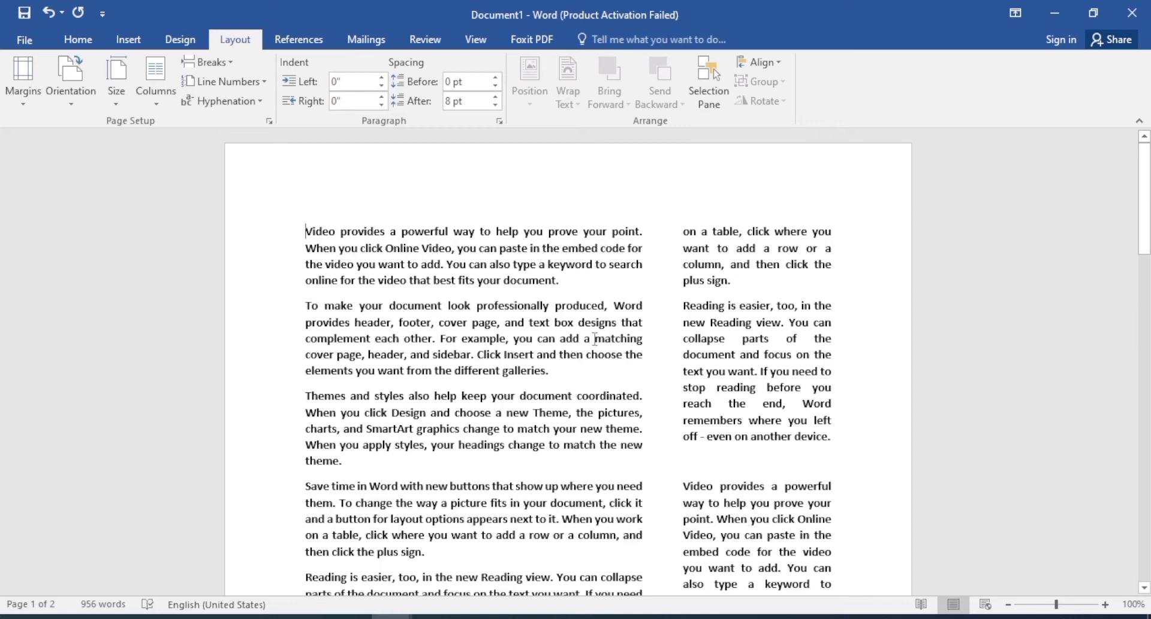
click(166, 114)
click(170, 135)
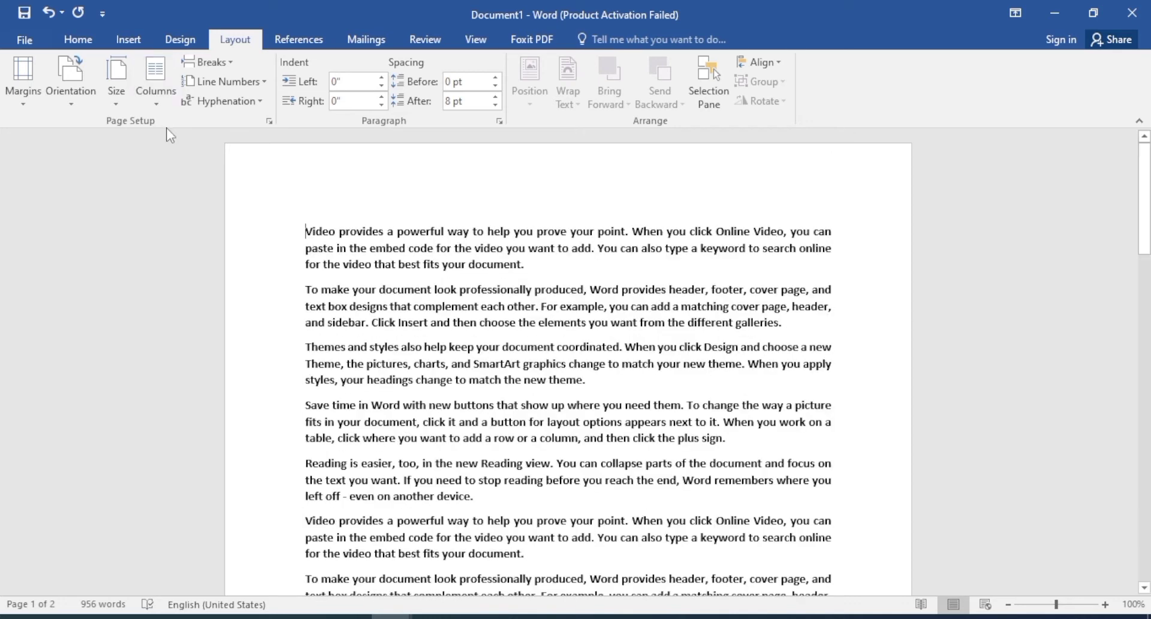
click(156, 84)
click(180, 150)
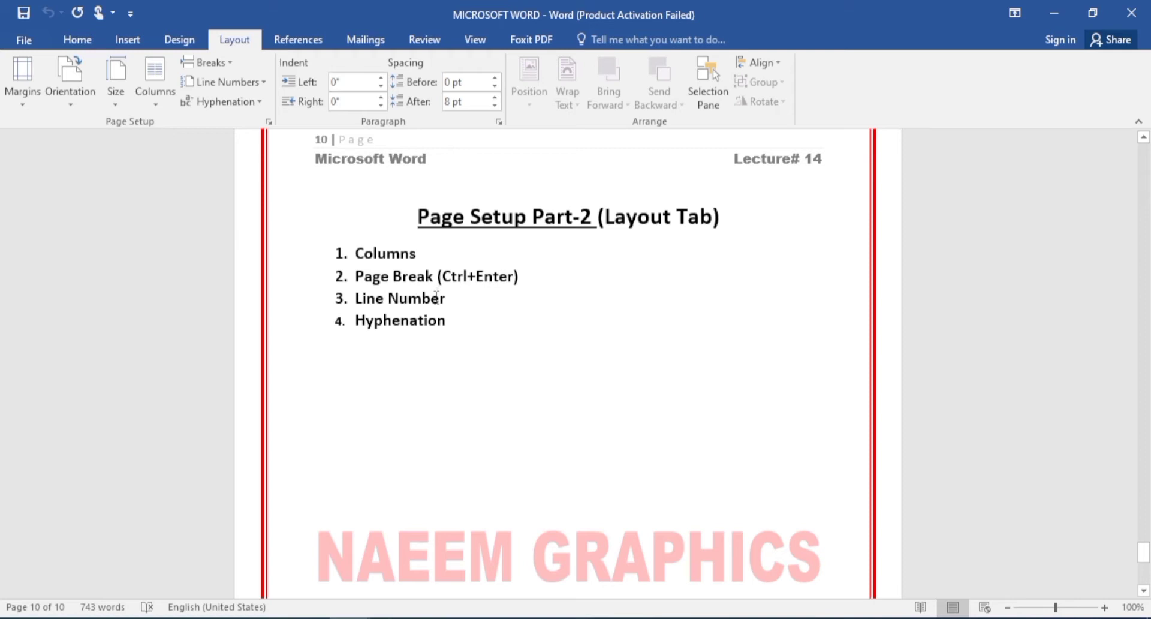
key(alt+Tab)
key(alt+Tab)
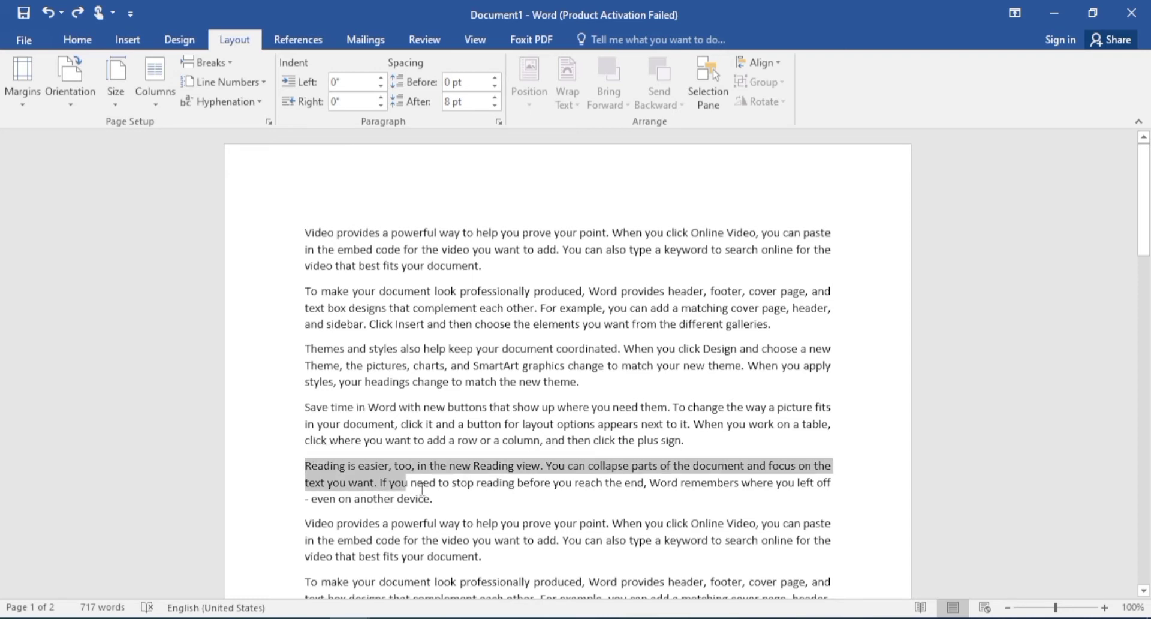
Step: Highlight the 'Reading is easier' paragraph in yellow
drag(306, 461, 438, 503)
click(77, 39)
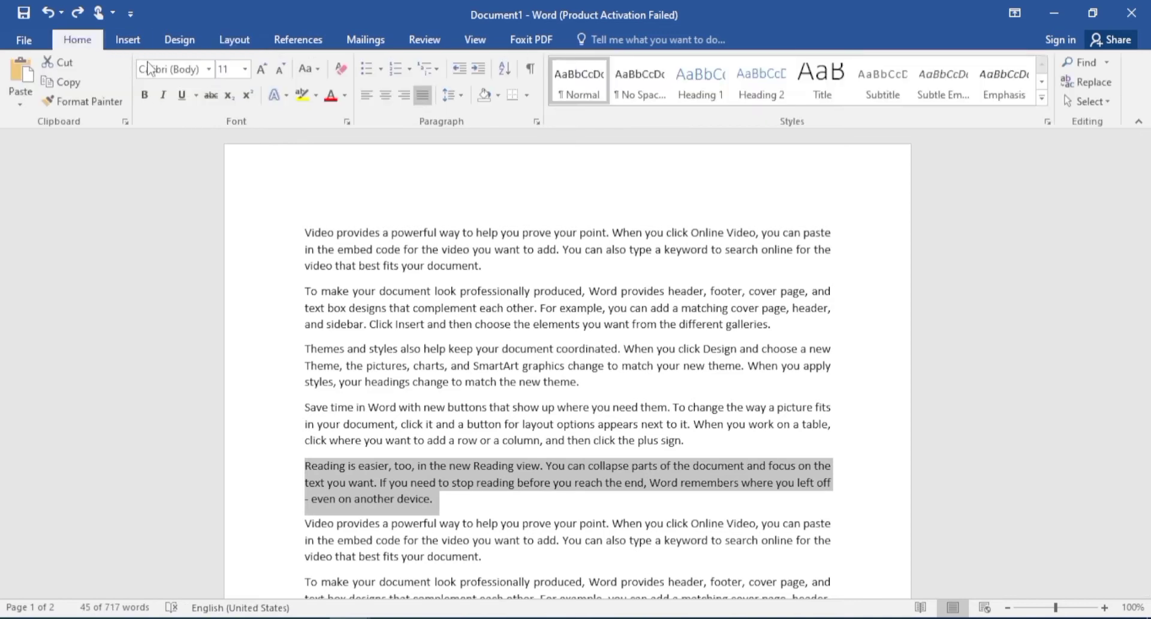
click(302, 95)
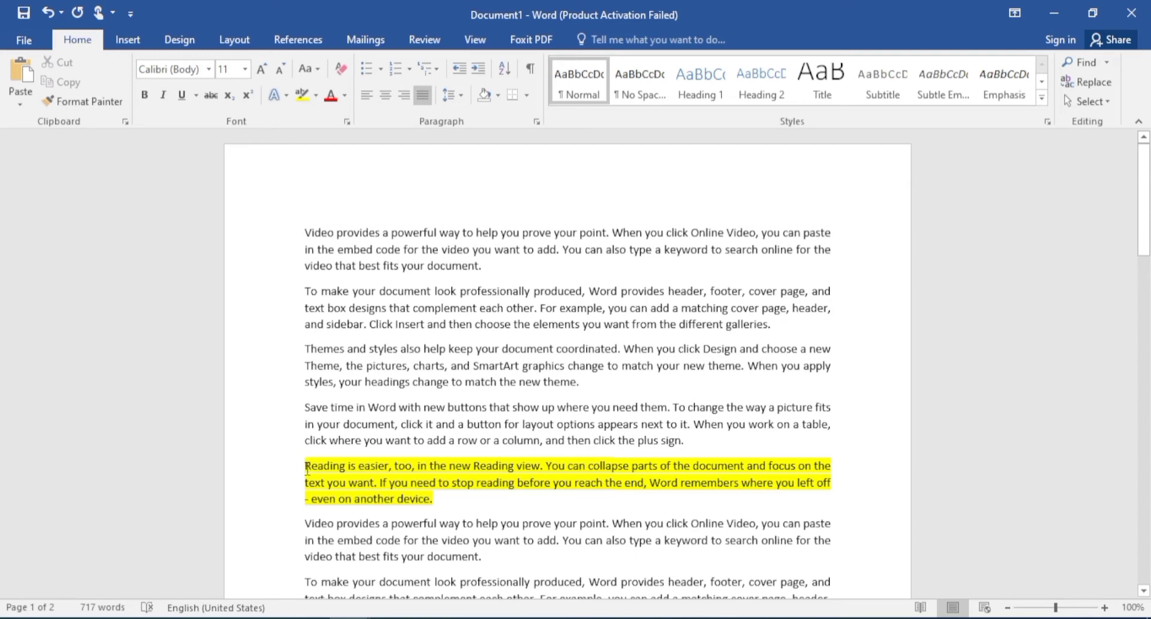
Step: Insert a page break before the highlighted paragraph with Ctrl+Enter, then undo it
key(alt+Tab)
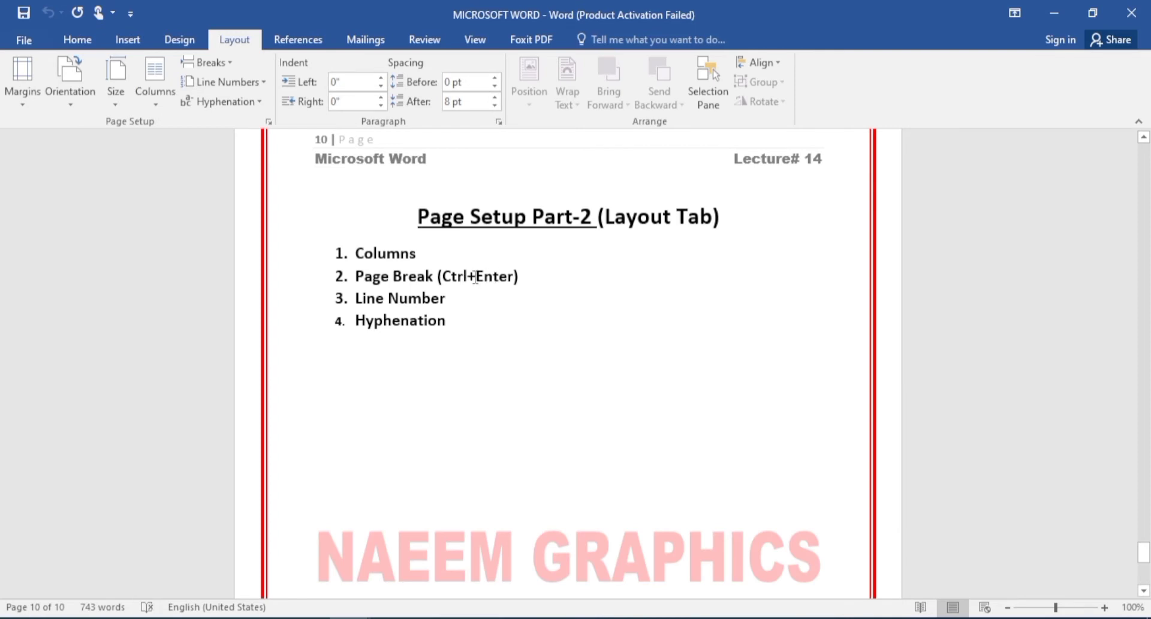
key(alt+Tab)
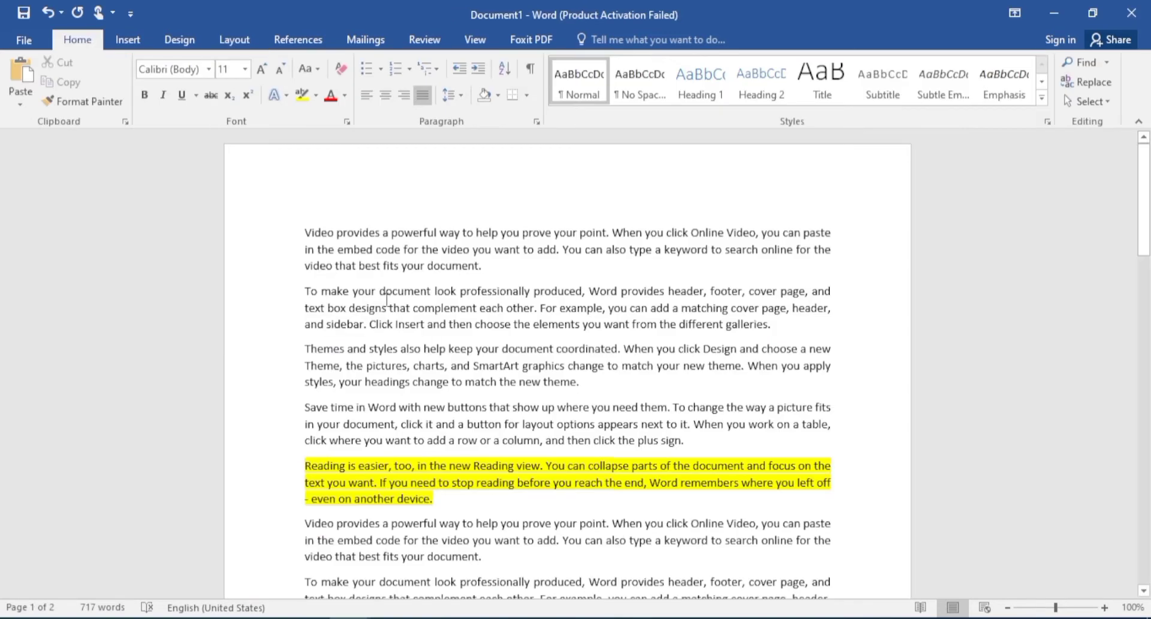
key(ctrl+Return)
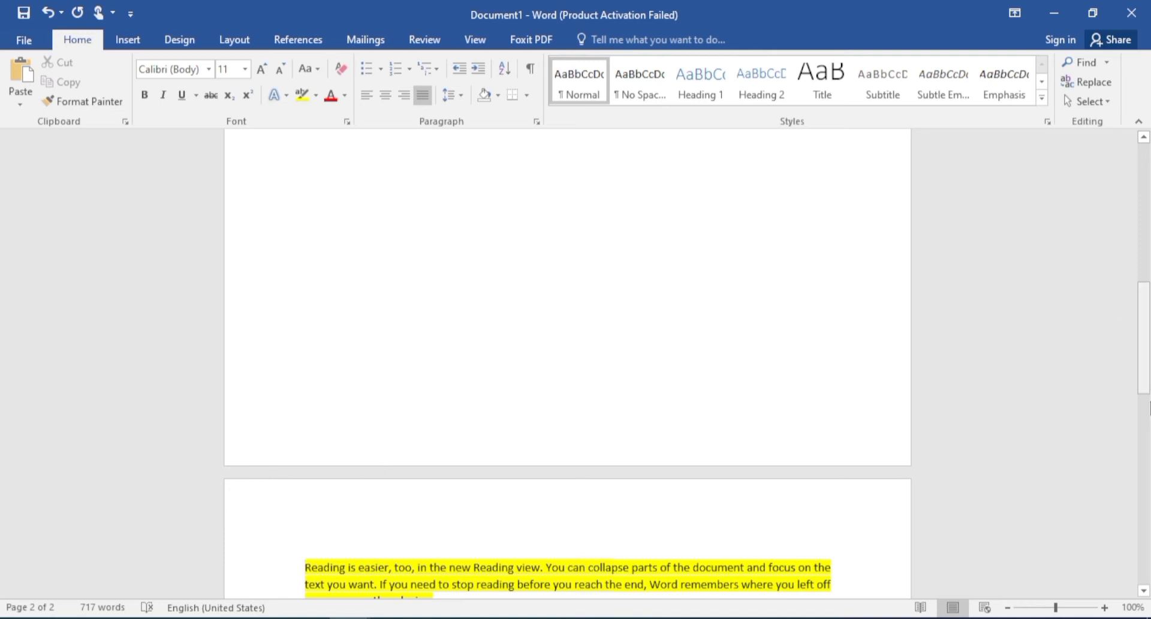
key(ctrl+z)
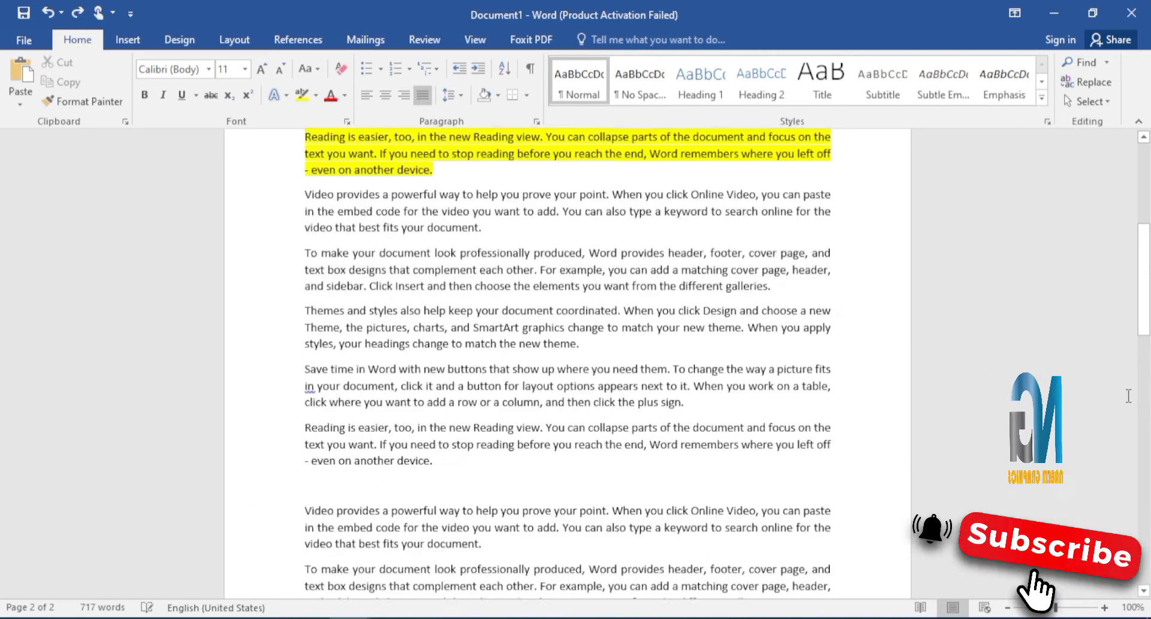
Step: Insert a page break through Layout > Breaks > Page, then undo it
drag(1145, 237, 1145, 177)
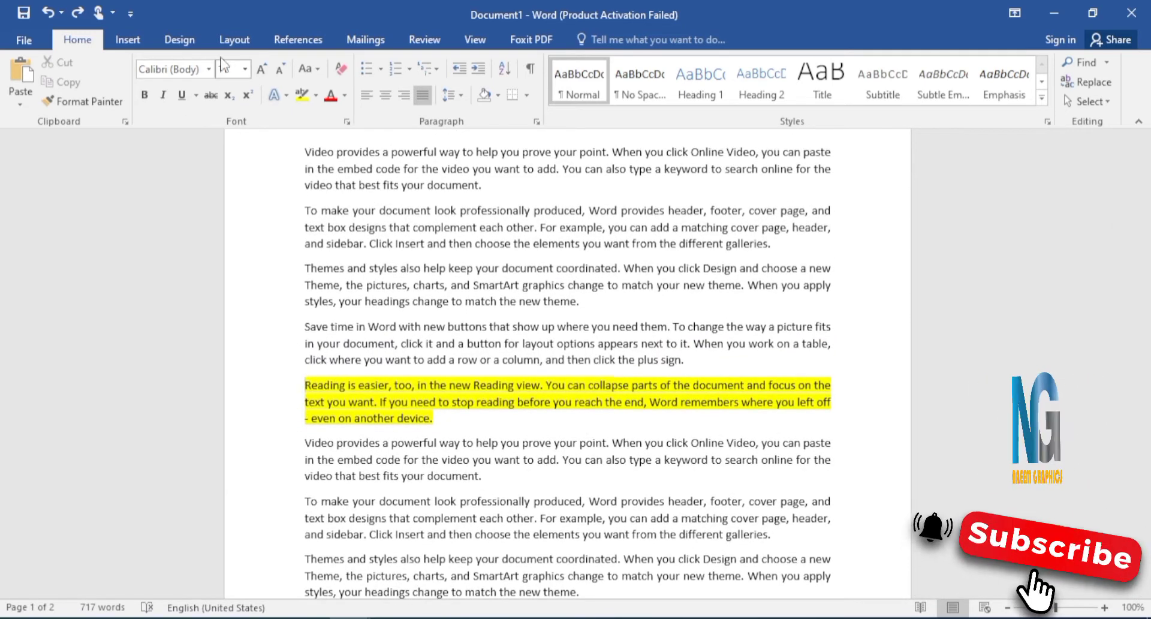
click(233, 39)
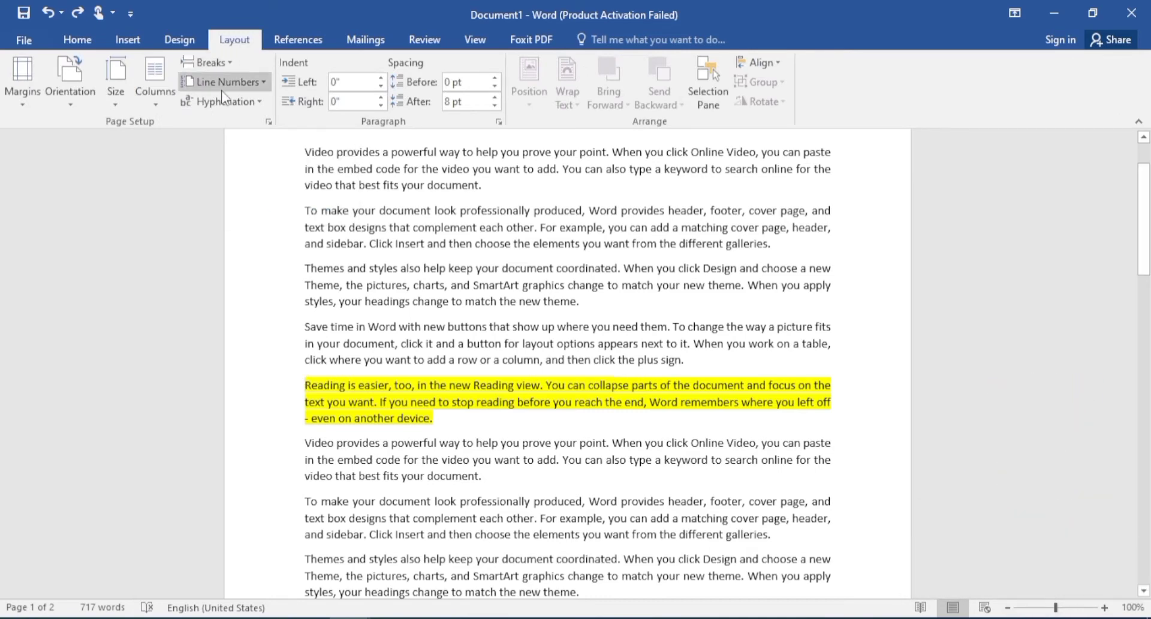
click(210, 63)
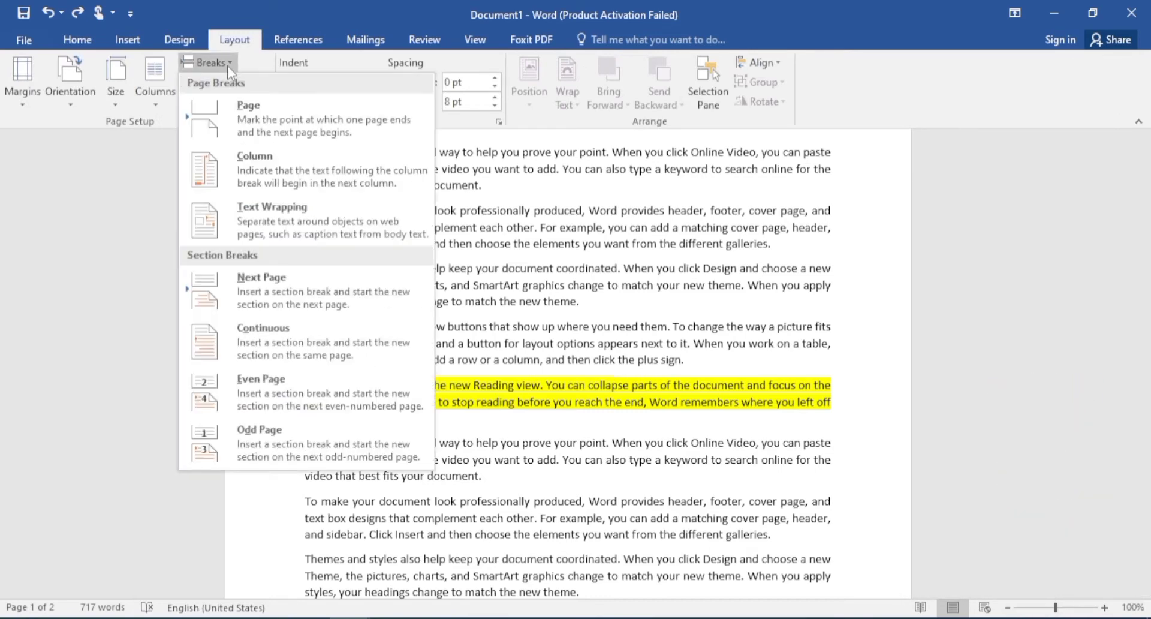
click(237, 117)
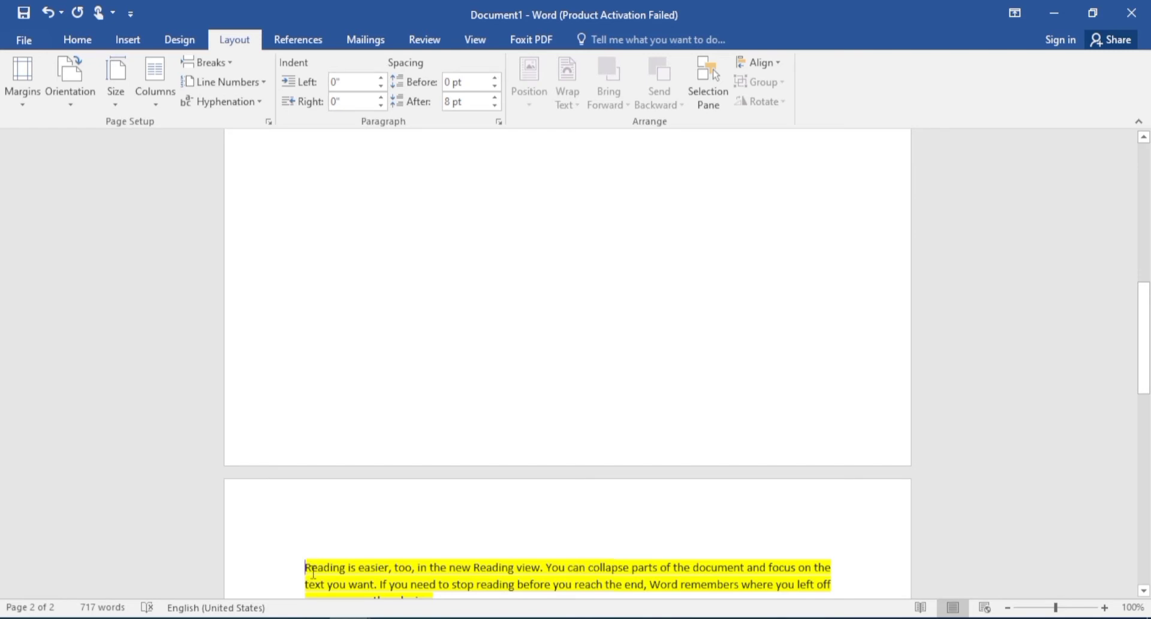
key(ctrl+z)
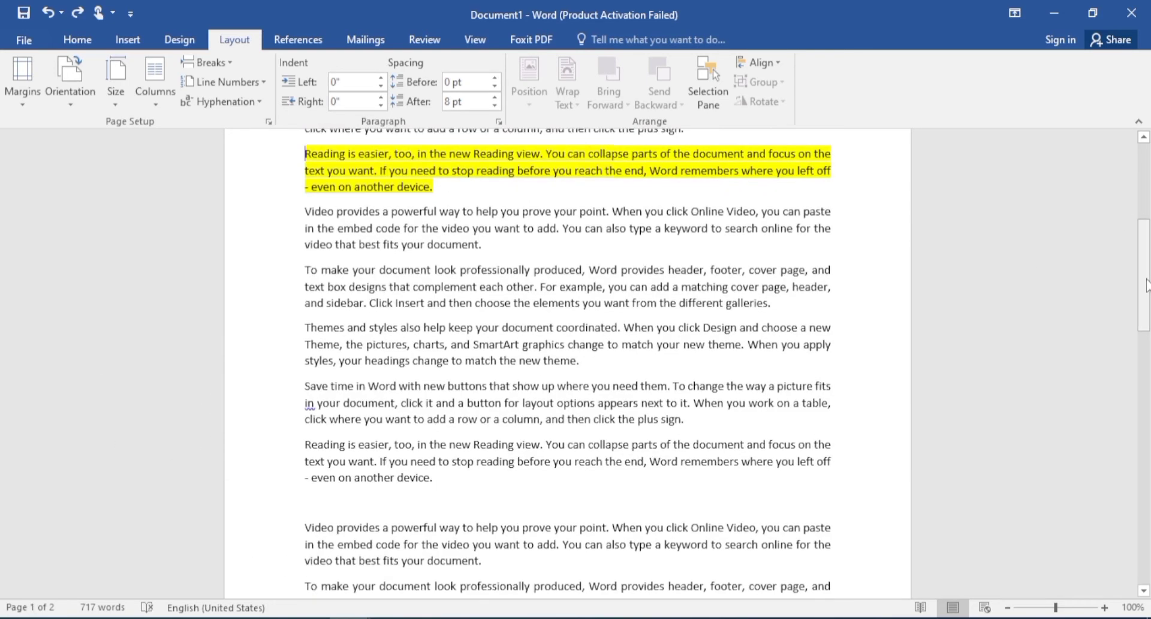
scroll(1146, 284, up, 5)
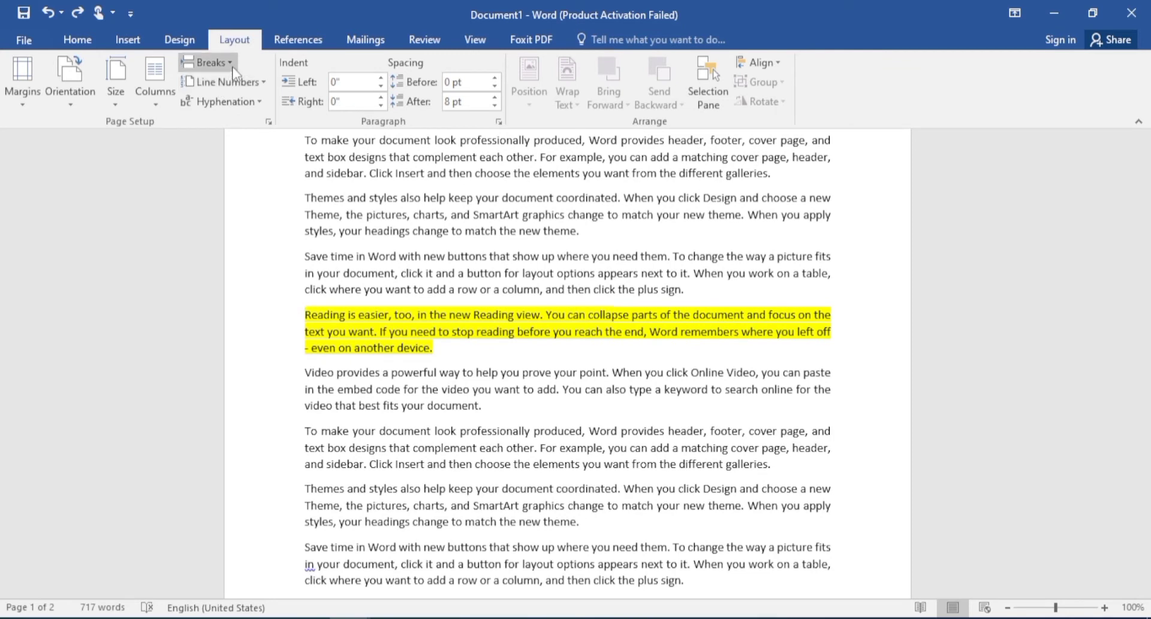
Step: Look at the Breaks list without inserting a break, then set the text to Two columns
click(233, 68)
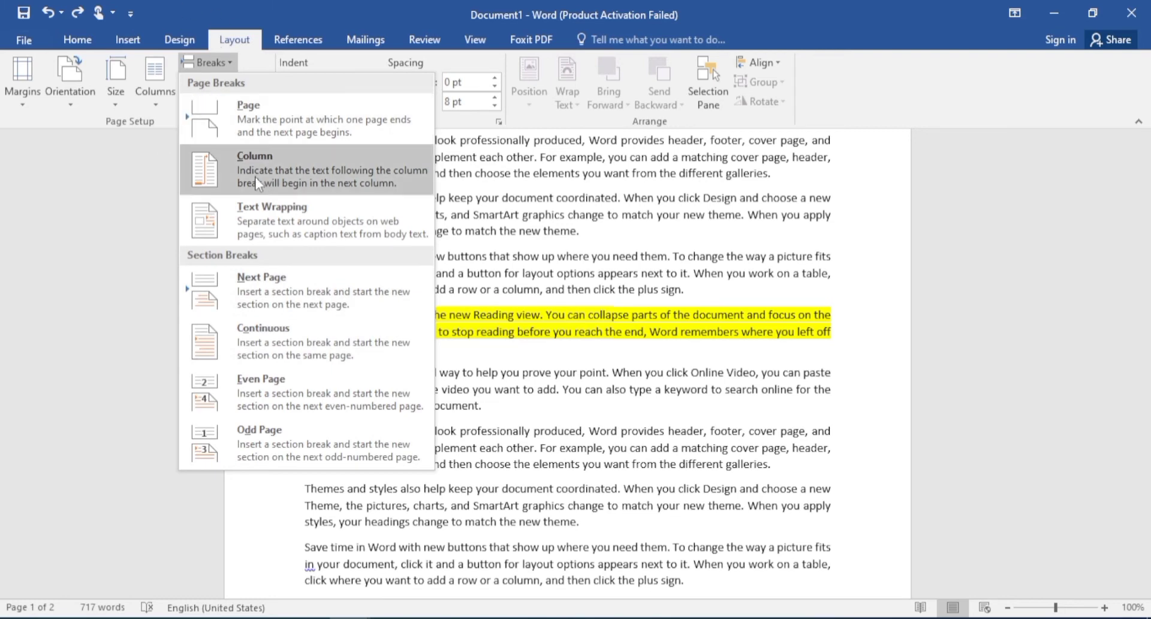
click(641, 390)
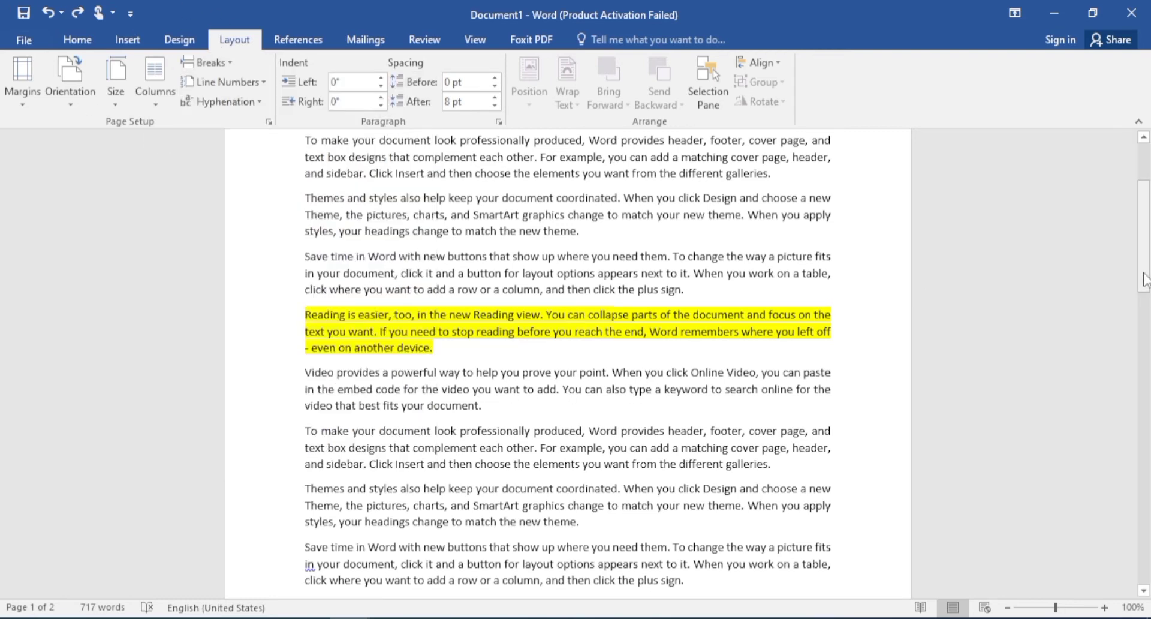
drag(1145, 278, 1145, 242)
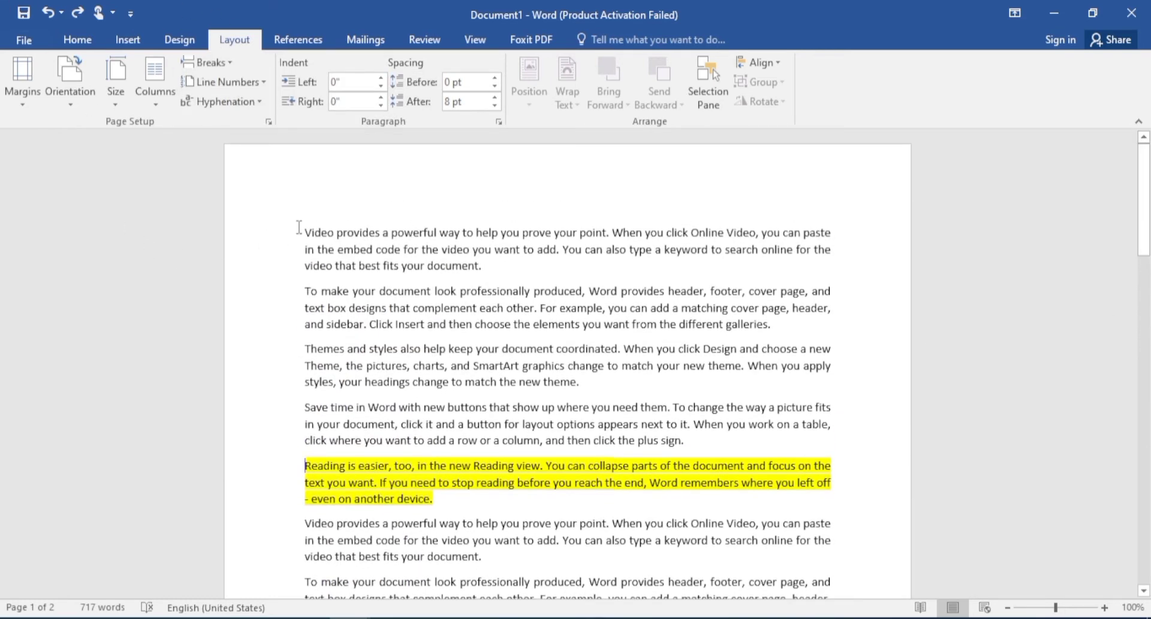
click(158, 97)
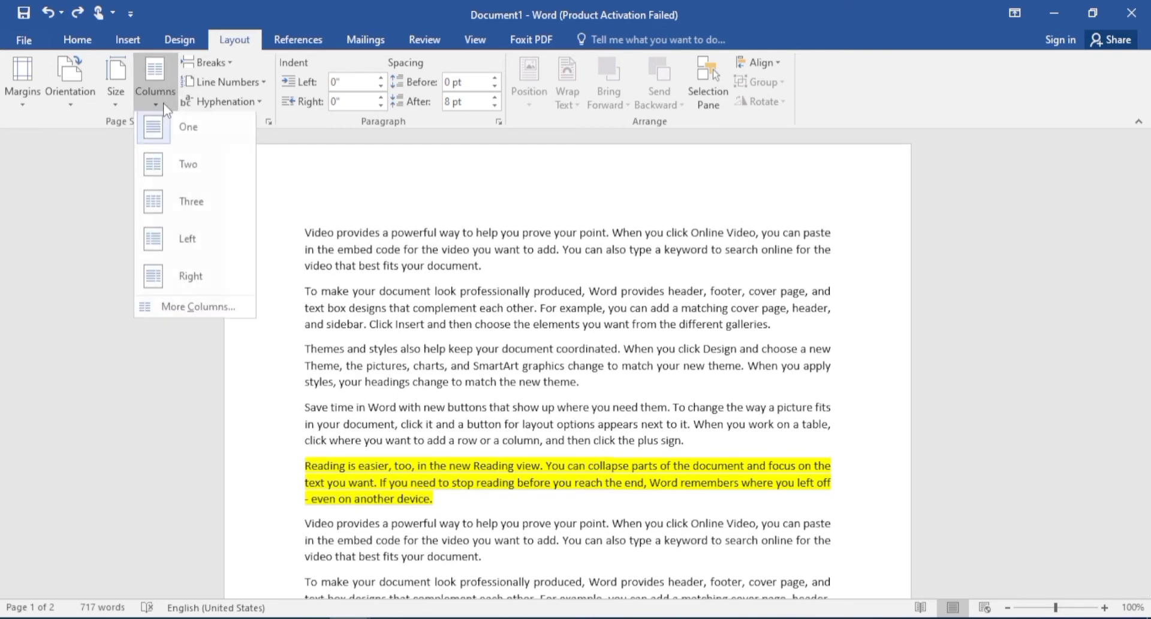
click(168, 144)
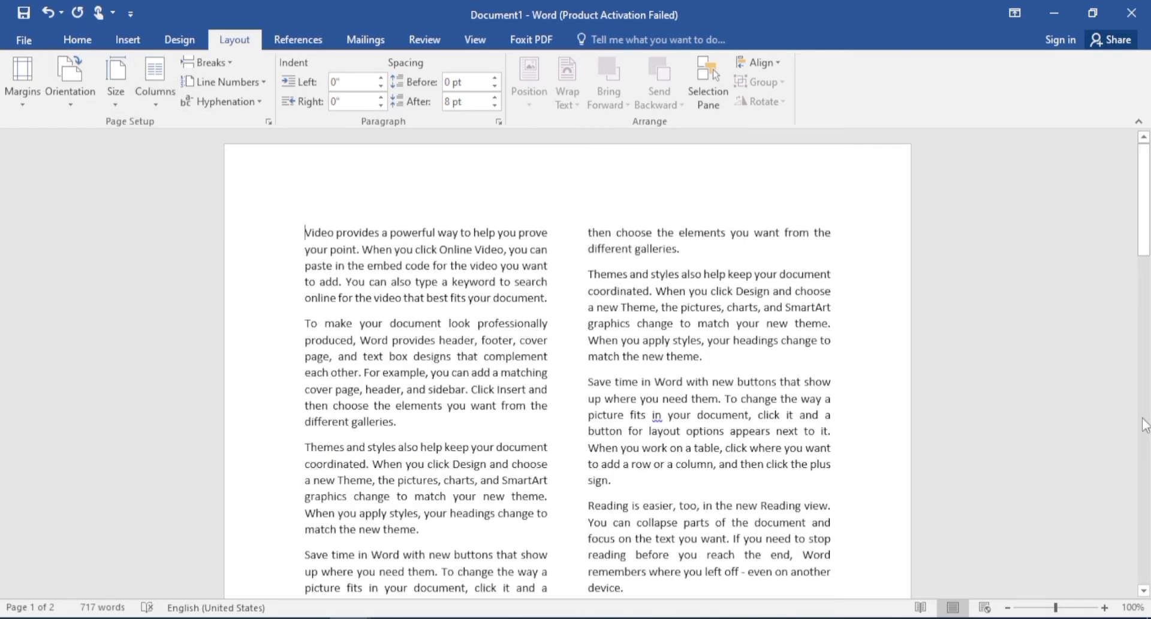
drag(1145, 252, 1145, 314)
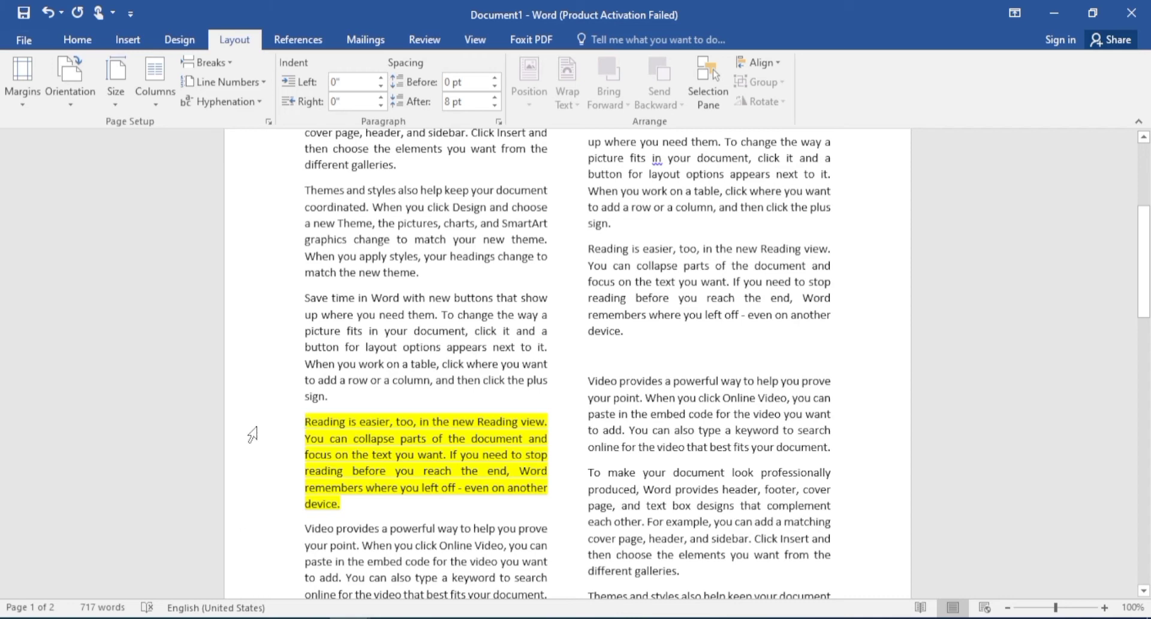
Step: Insert a Column break before the highlighted paragraph
click(232, 64)
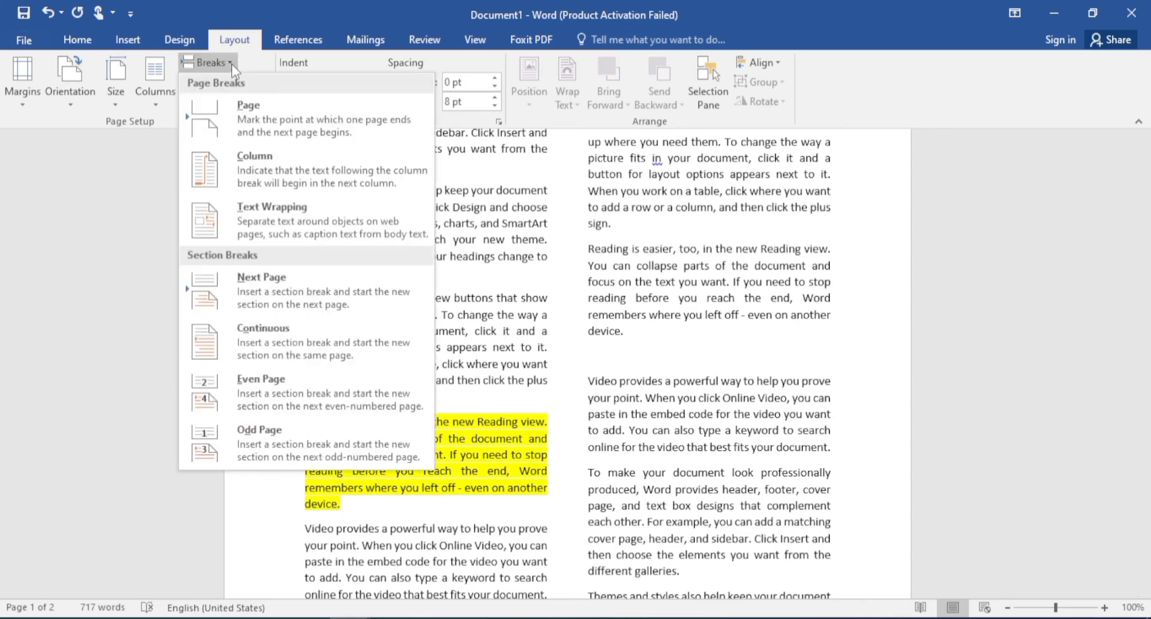
click(243, 164)
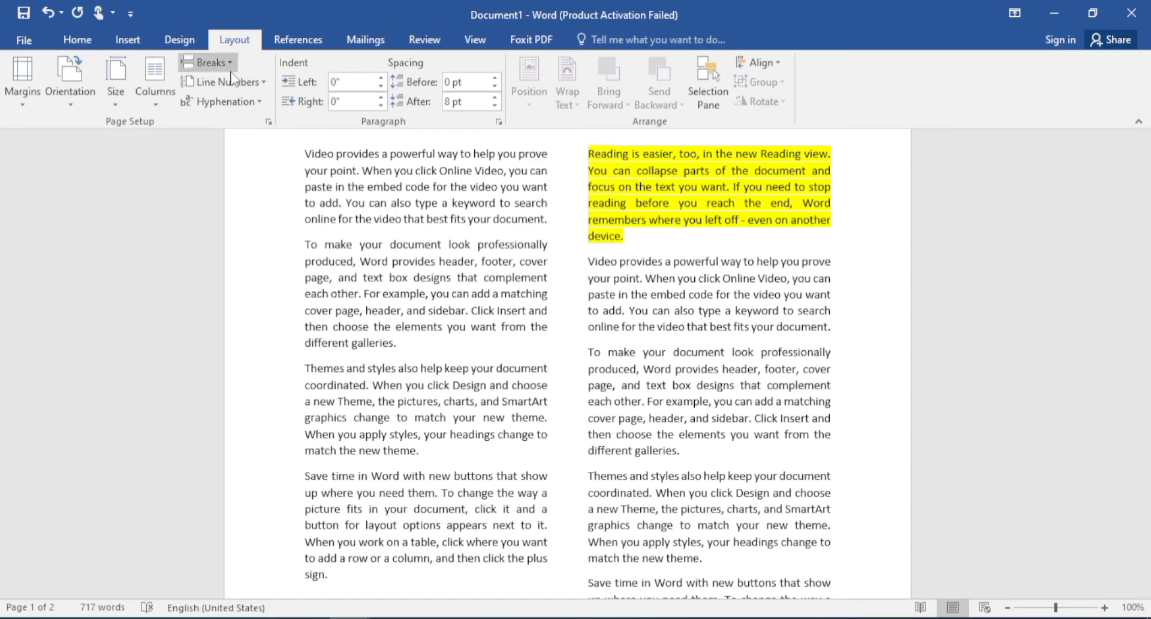
click(207, 62)
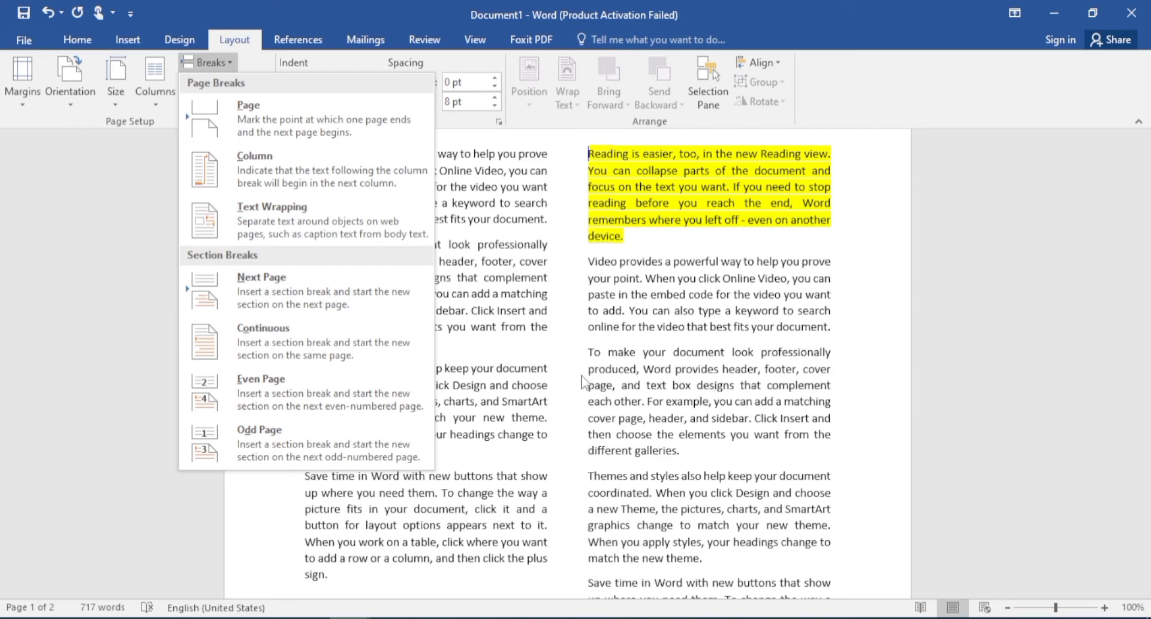
click(695, 274)
Step: Undo the column break, the two-column layout and one earlier change, then return to the lecture notes
key(ctrl+z)
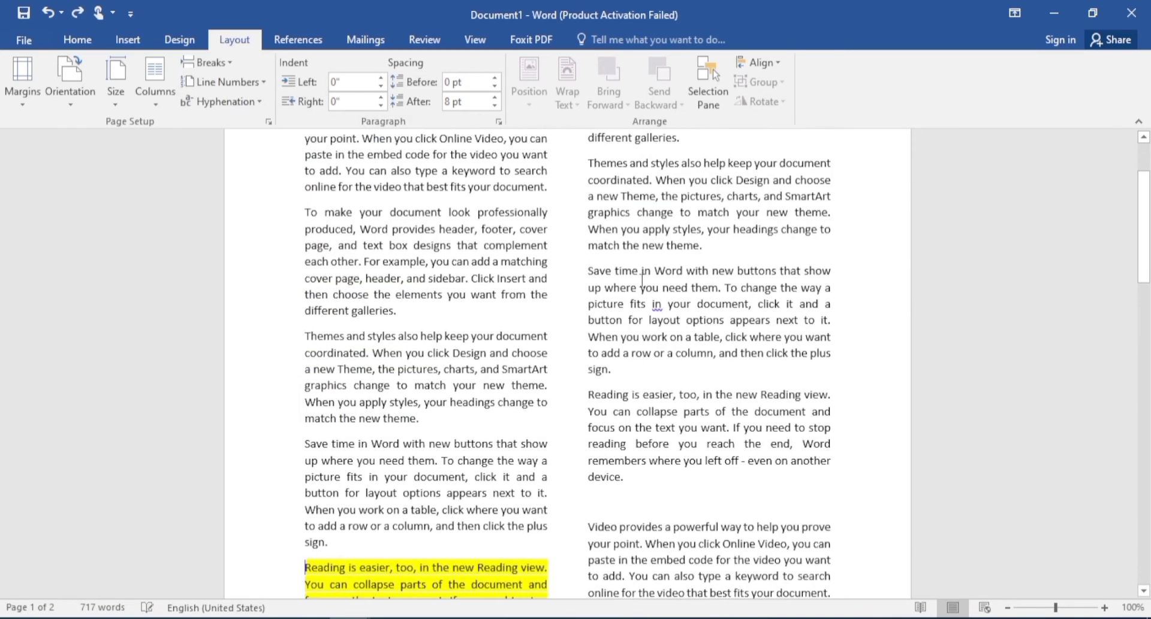
key(ctrl+z)
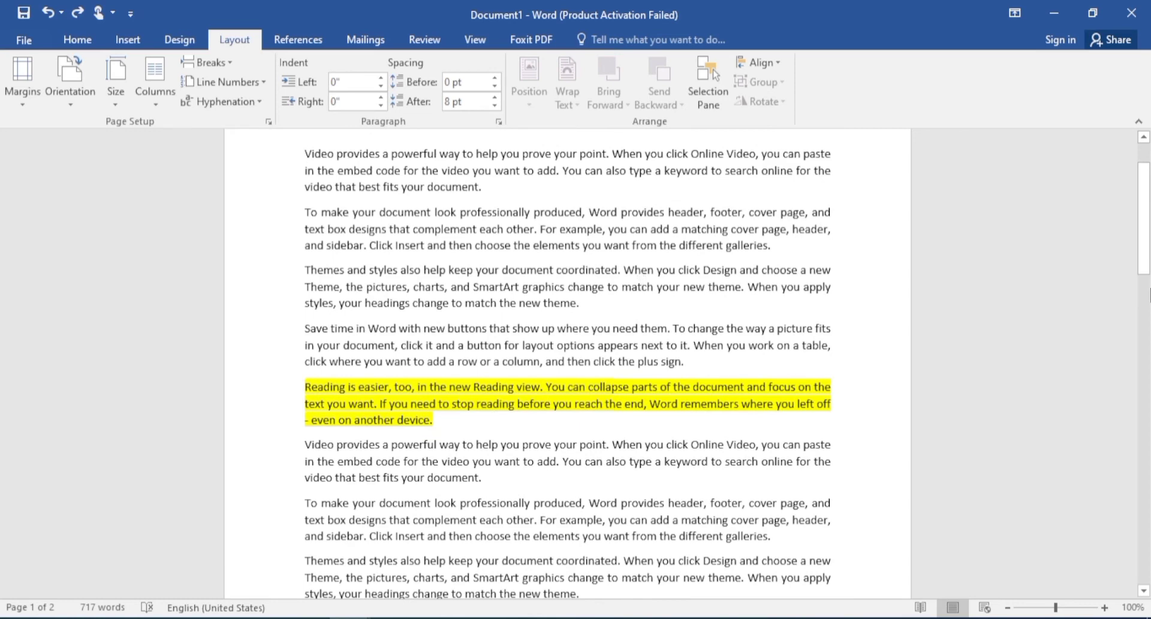
key(ctrl+z)
key(alt+Tab)
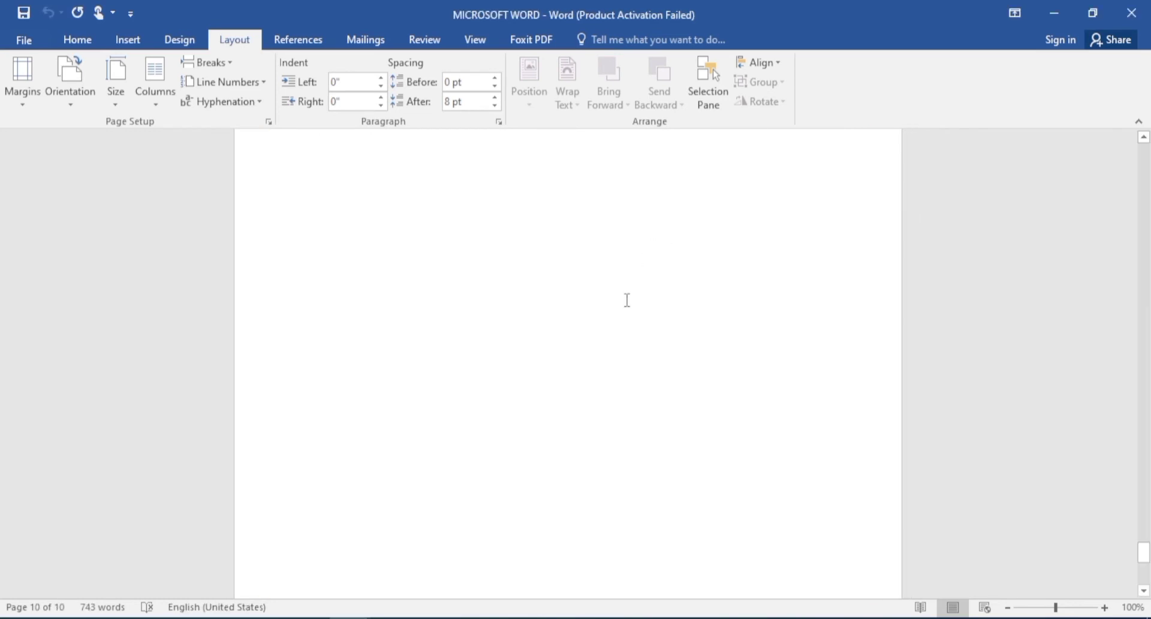
Step: Place the cursor at Line Number in the lecture outline, then return to the start of Document1
click(481, 332)
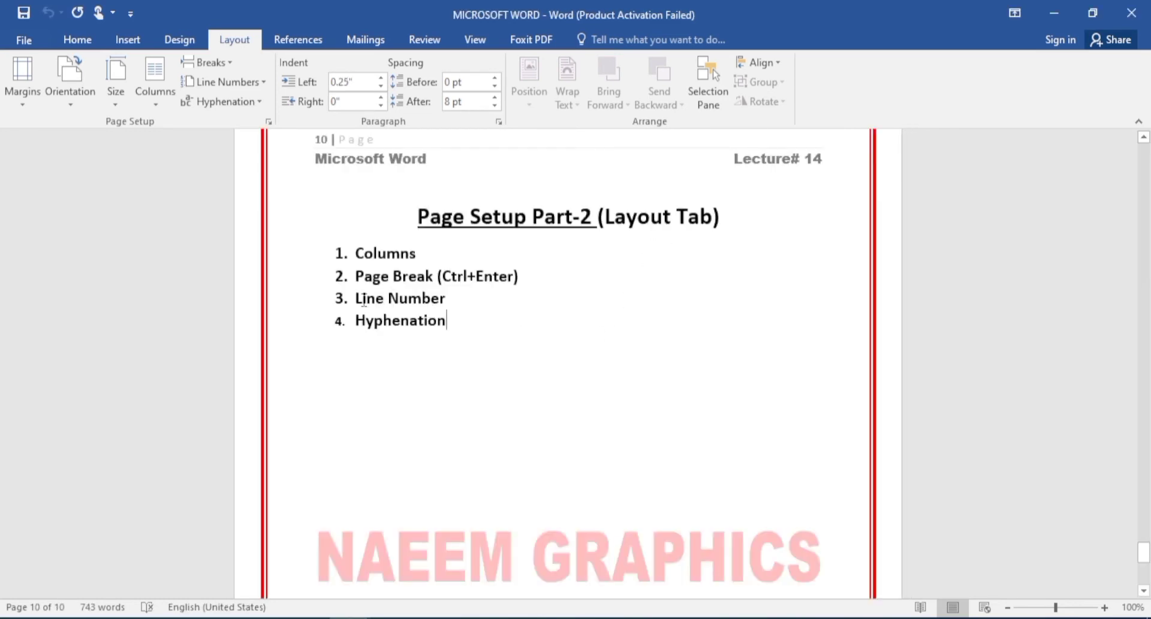
click(447, 298)
key(alt+Tab)
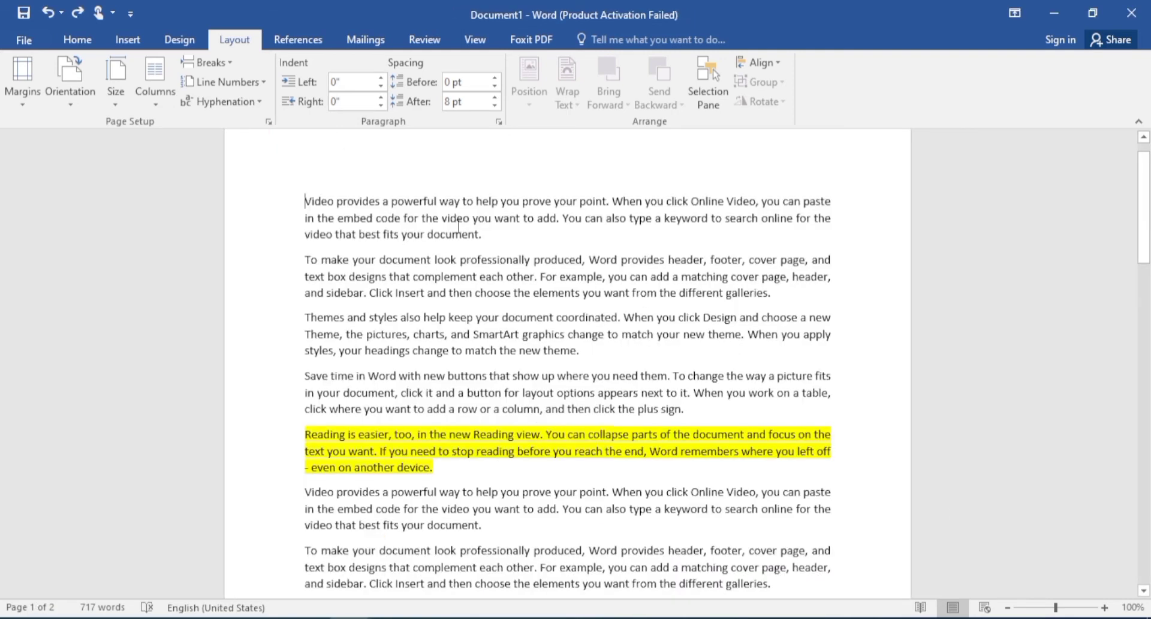
drag(309, 200, 485, 526)
click(492, 350)
click(305, 201)
Step: Apply Continuous line numbering and scroll through both pages to confirm the count
click(262, 85)
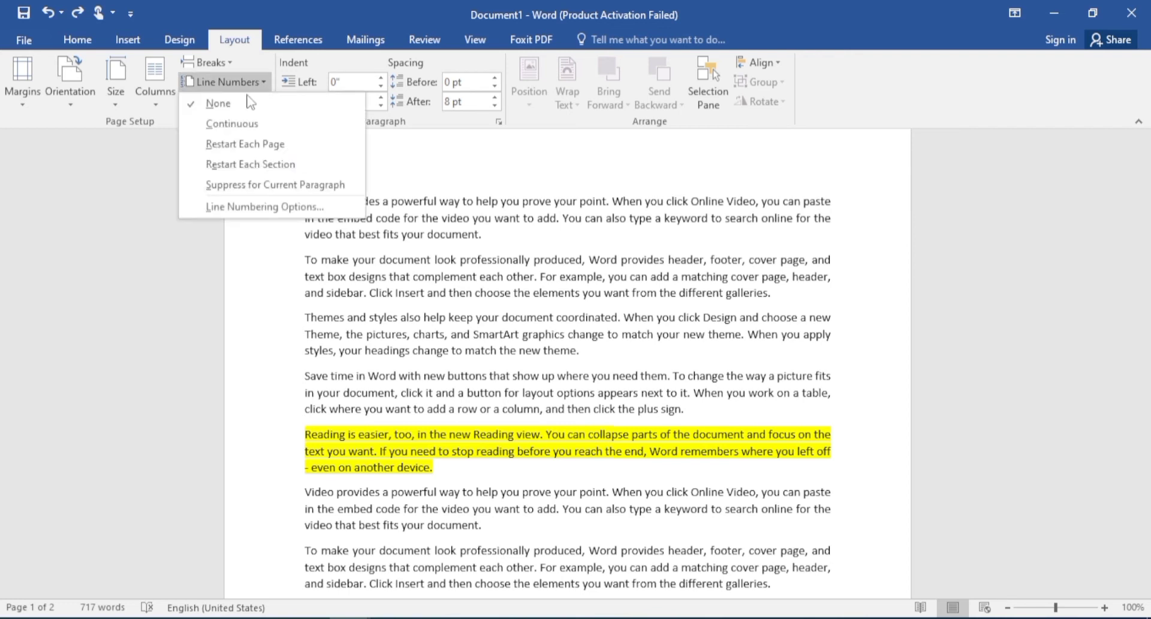
click(234, 125)
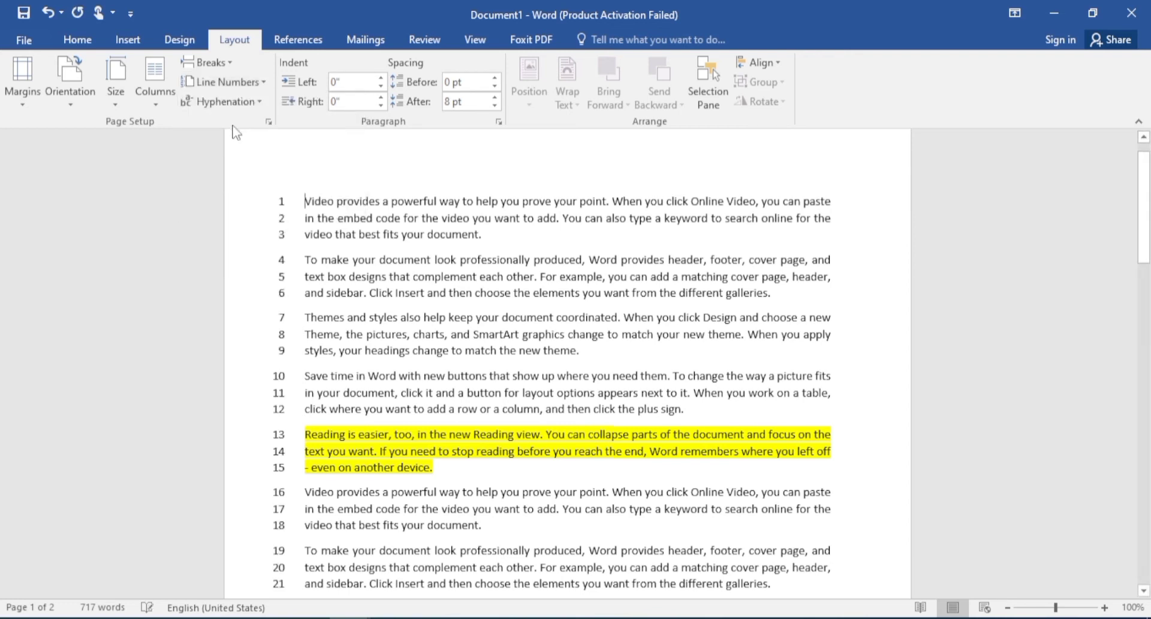
mouse_move(1147, 205)
mouse_down()
mouse_move(1148, 405)
mouse_move(1147, 367)
mouse_up()
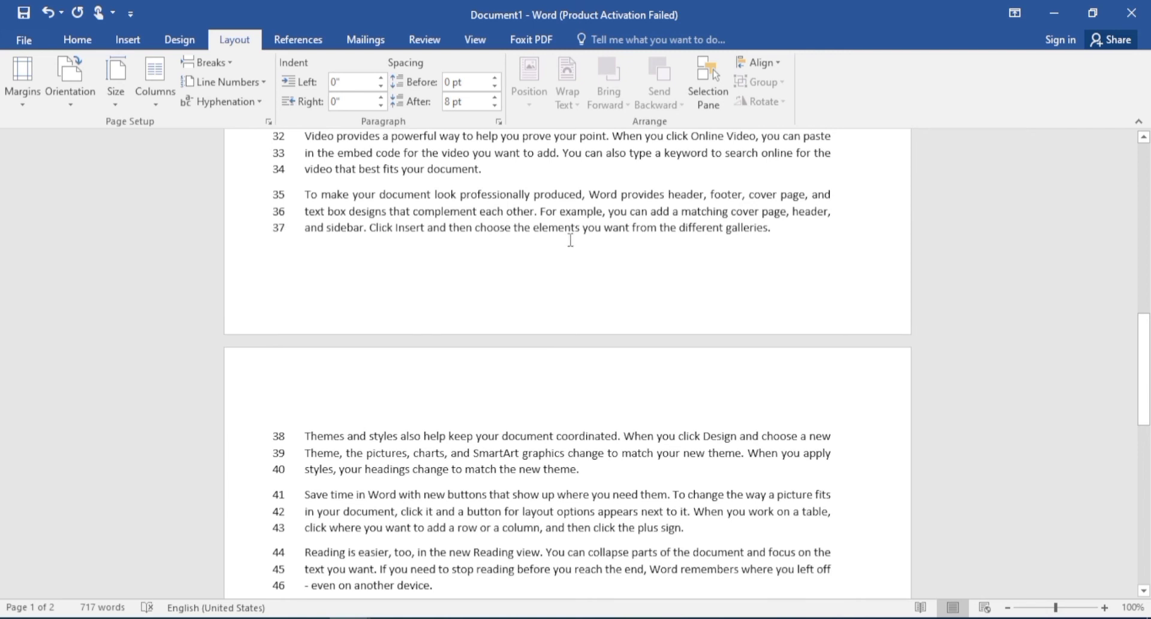
drag(1146, 333, 1146, 364)
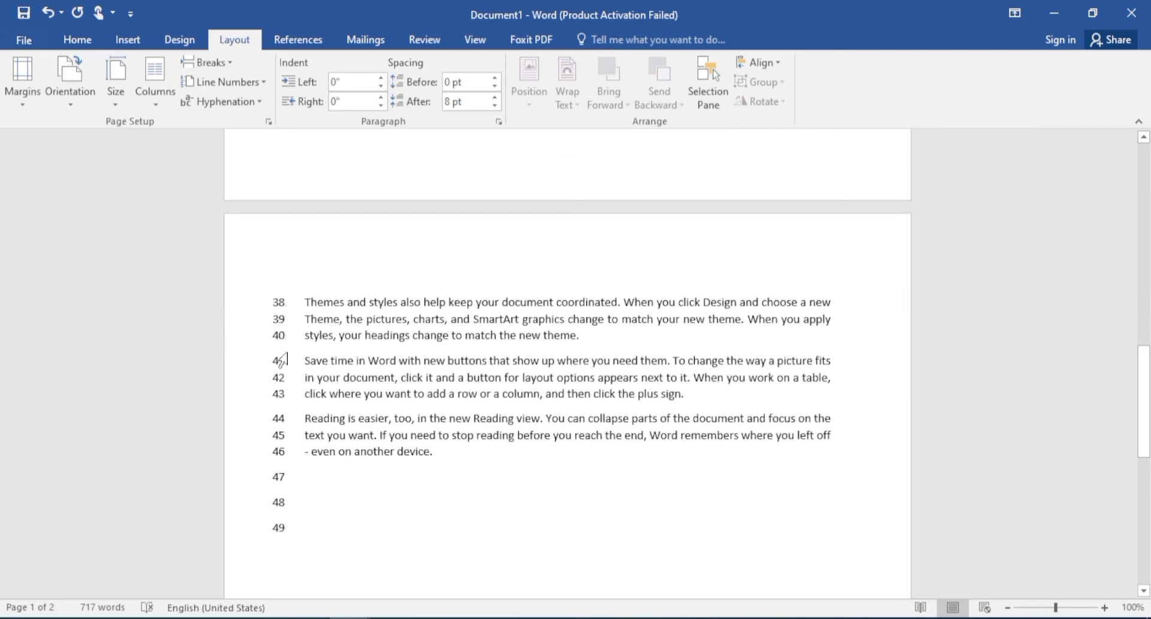
drag(1145, 354, 1149, 200)
drag(1144, 210, 1144, 201)
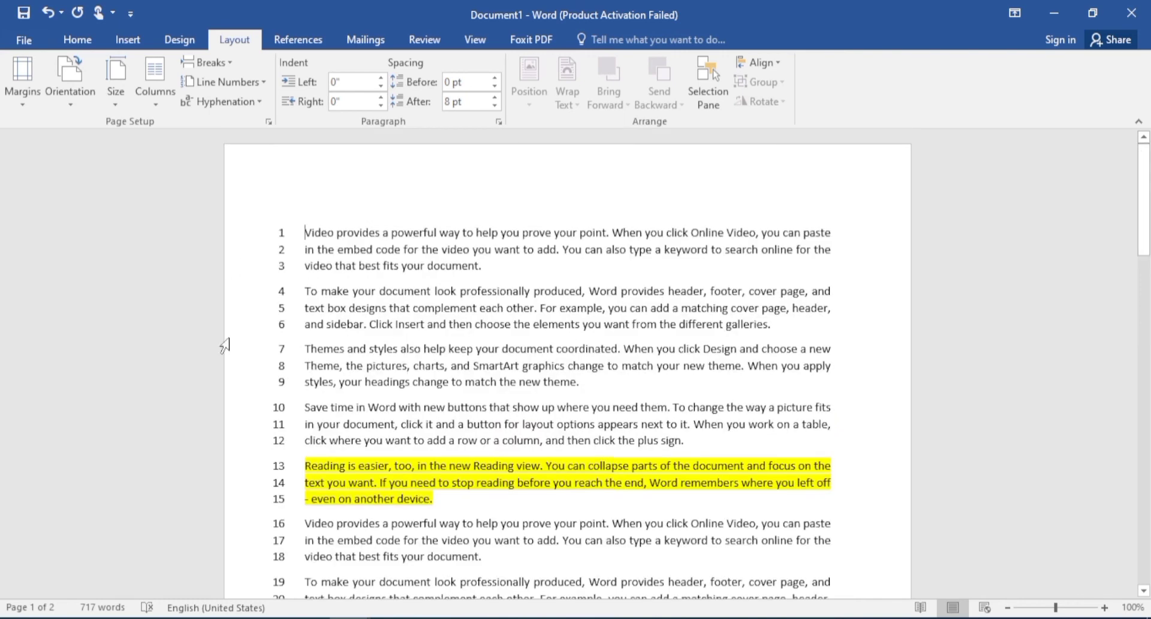
Step: Switch line numbering to Restart Each Page and scroll to page 2 to verify
click(264, 84)
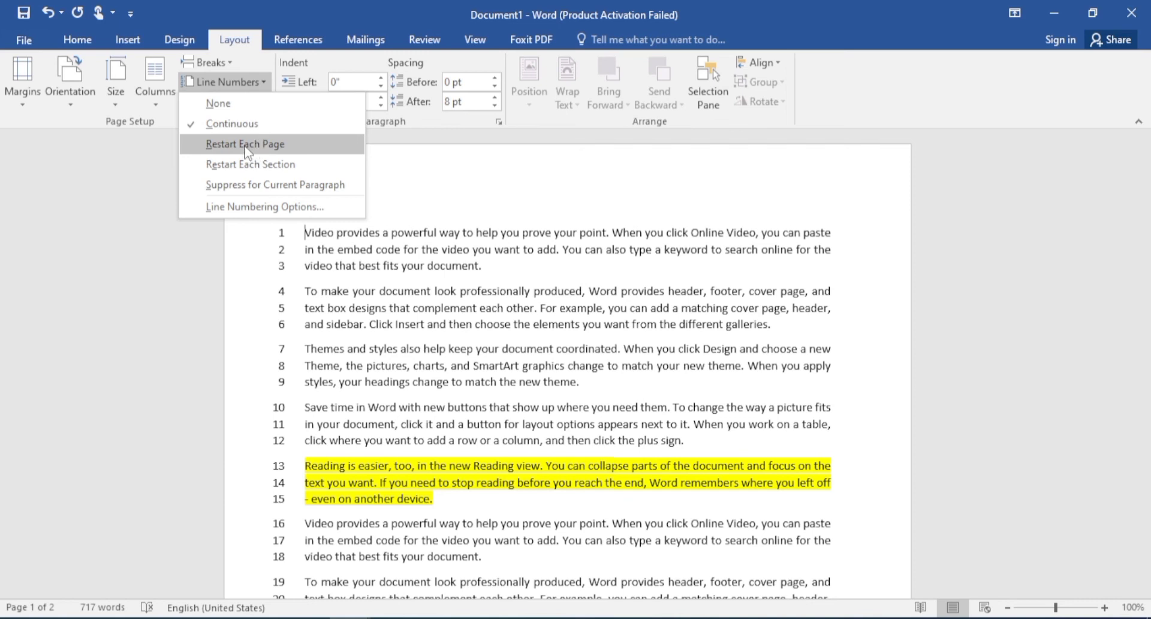
click(245, 145)
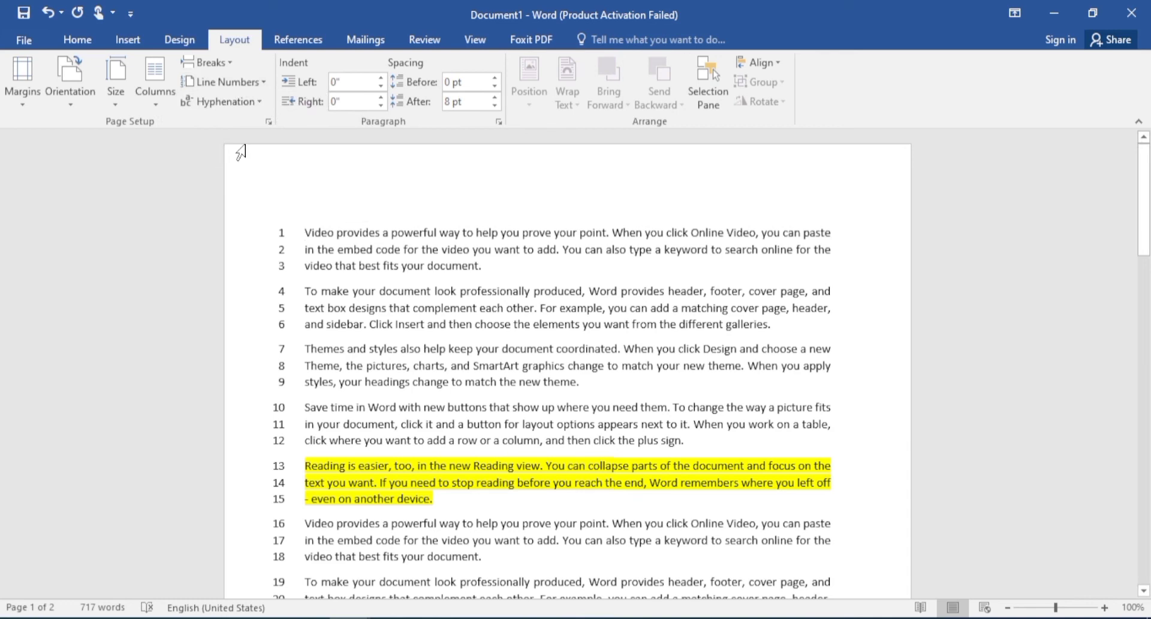
drag(1146, 180, 1146, 327)
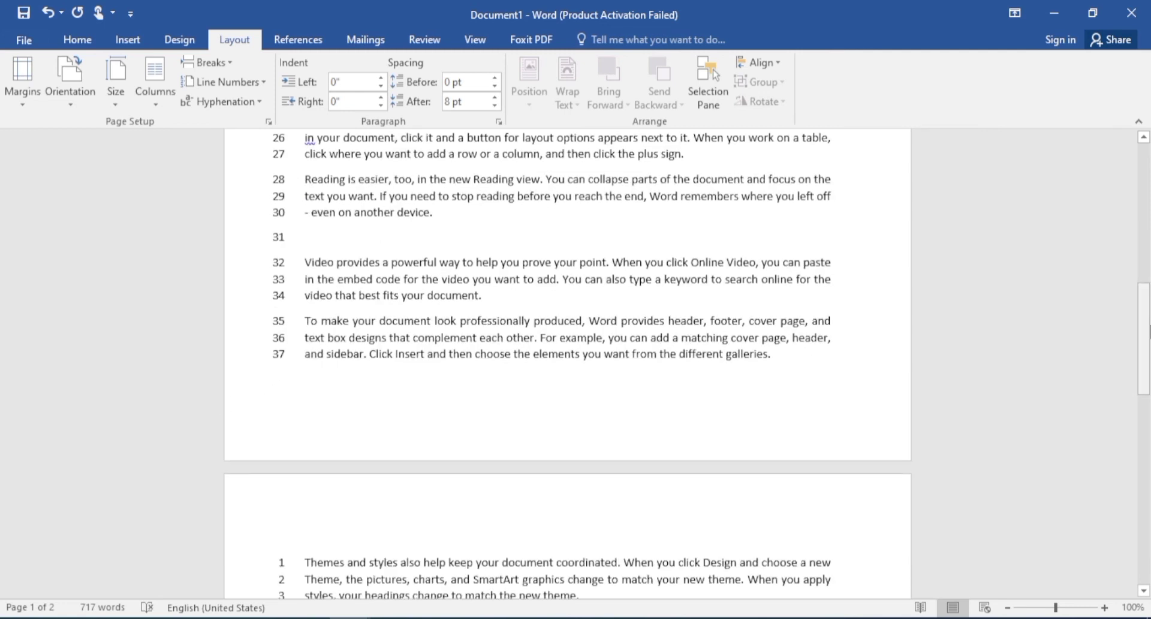
drag(1148, 329, 1149, 376)
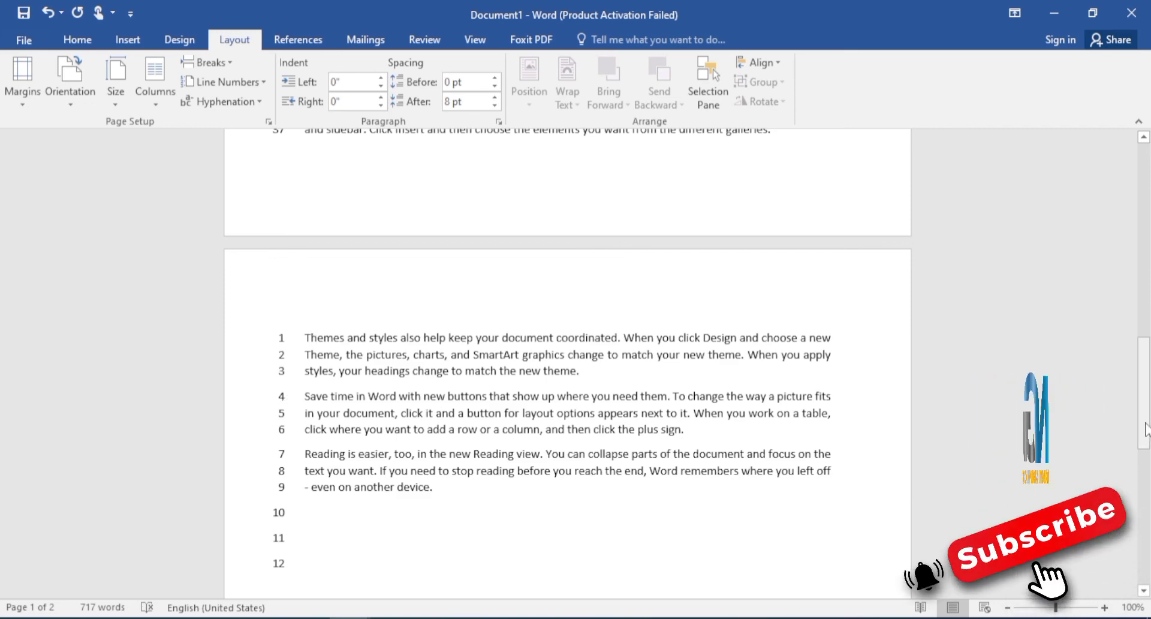
drag(1145, 429, 1146, 180)
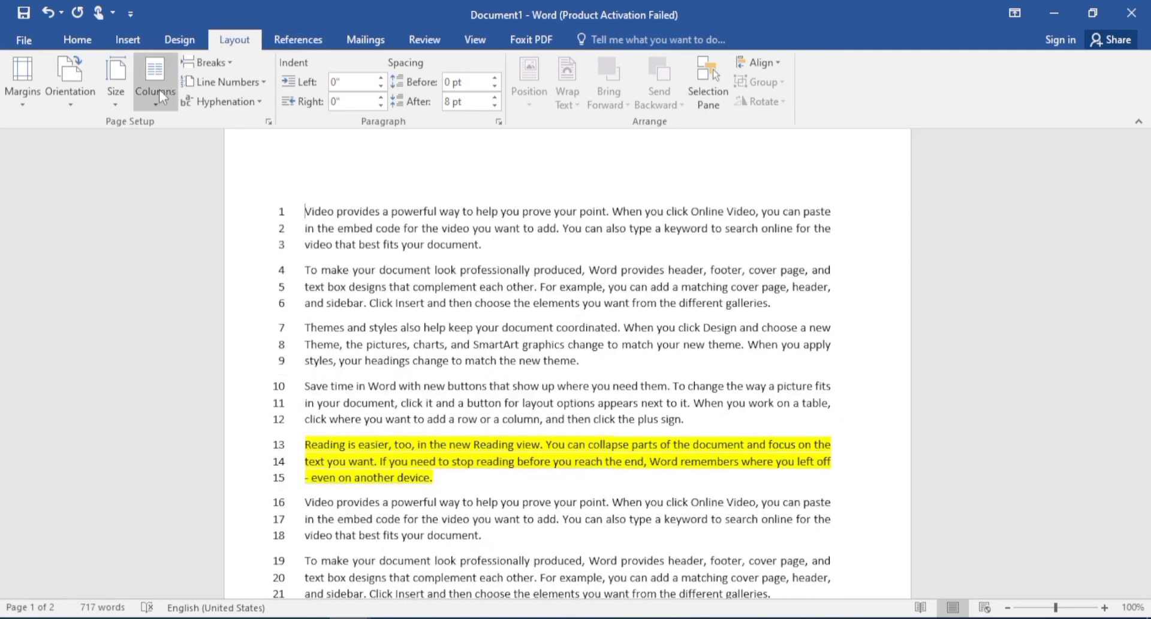
Step: Reopen the Line Numbers menu and dismiss it, keeping per-page numbering unchanged
click(268, 85)
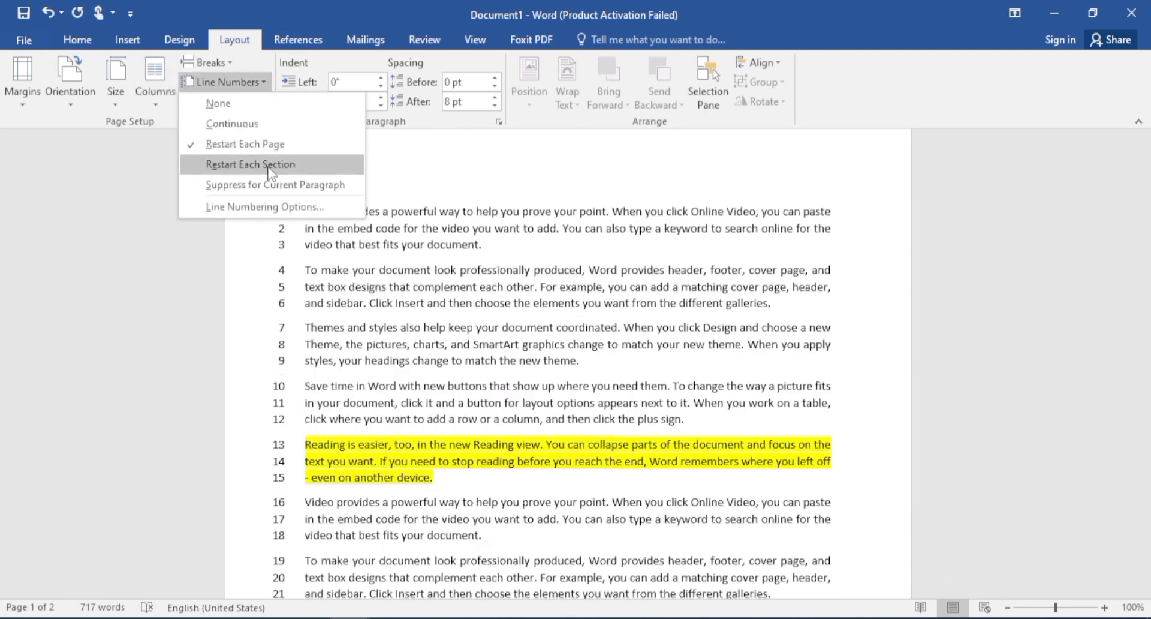
click(383, 312)
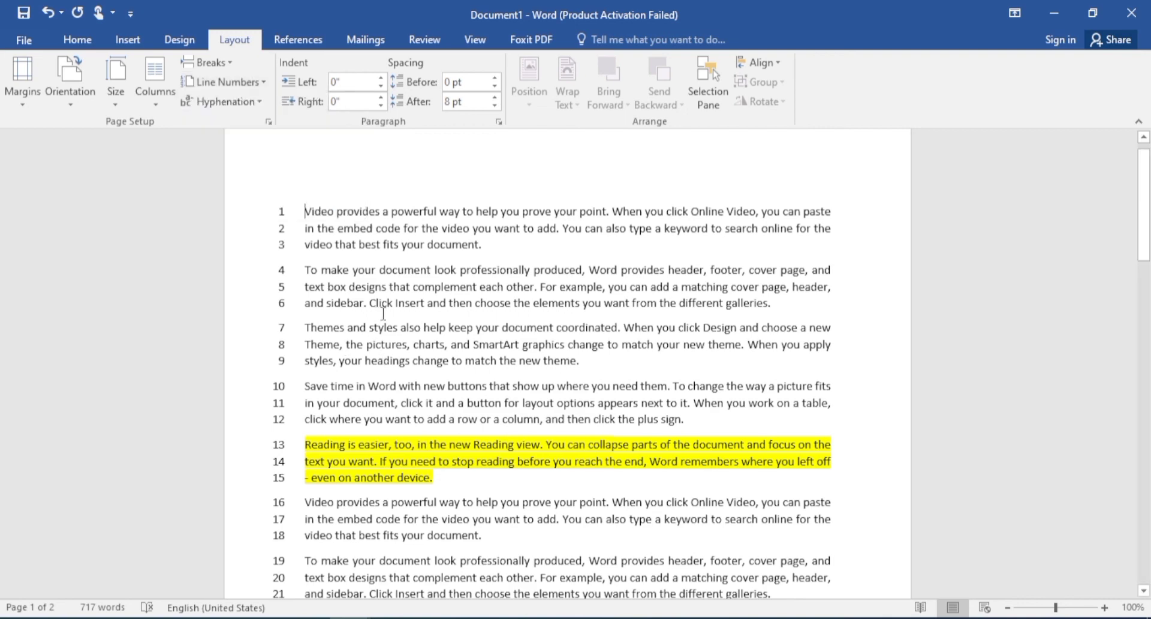